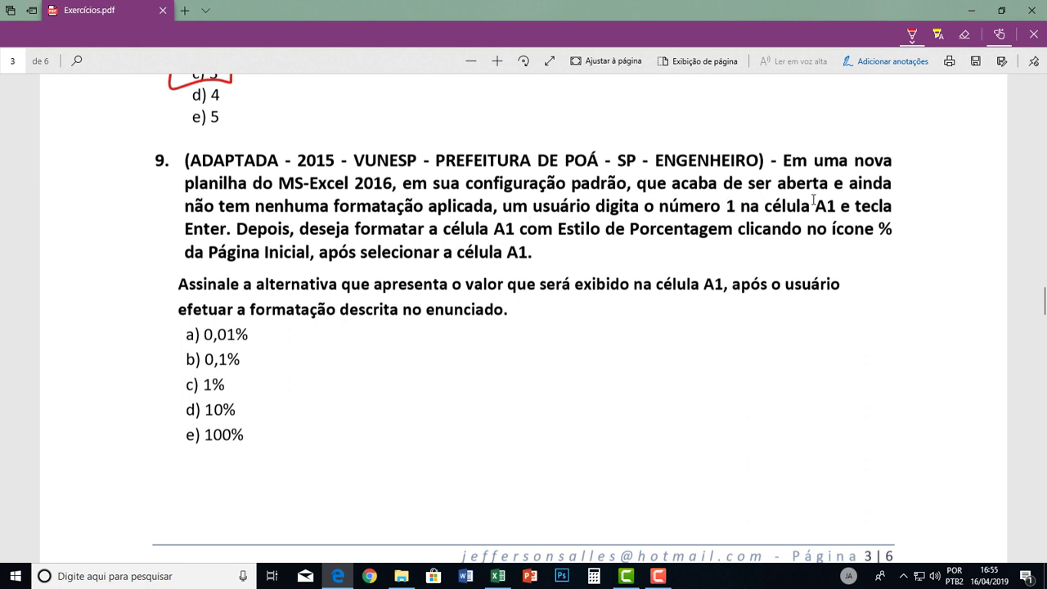
Add a new worksheet in Excel and enter 1 in cell A1.
click(498, 576)
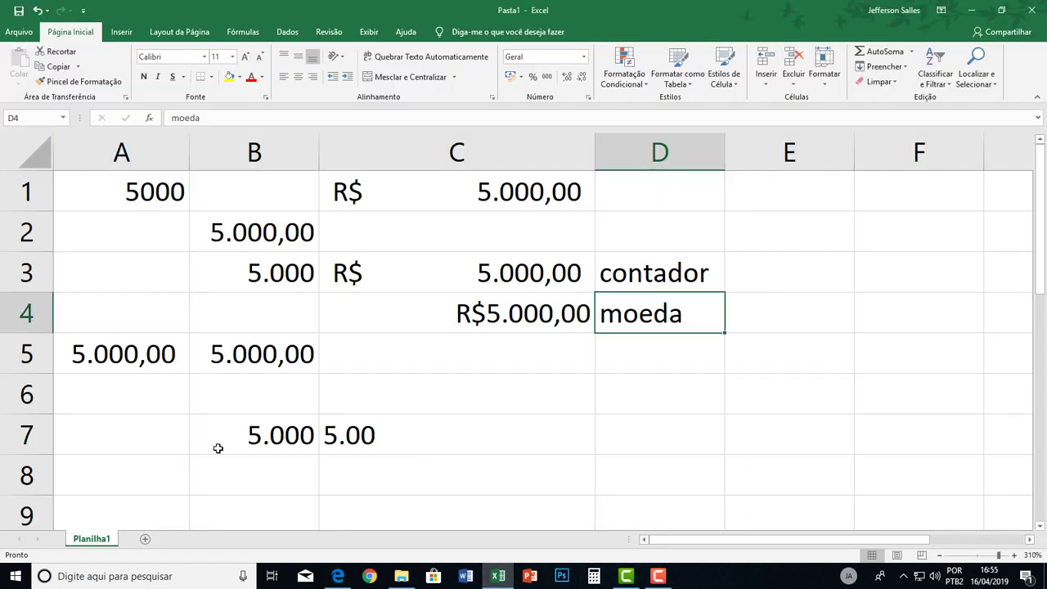
click(144, 540)
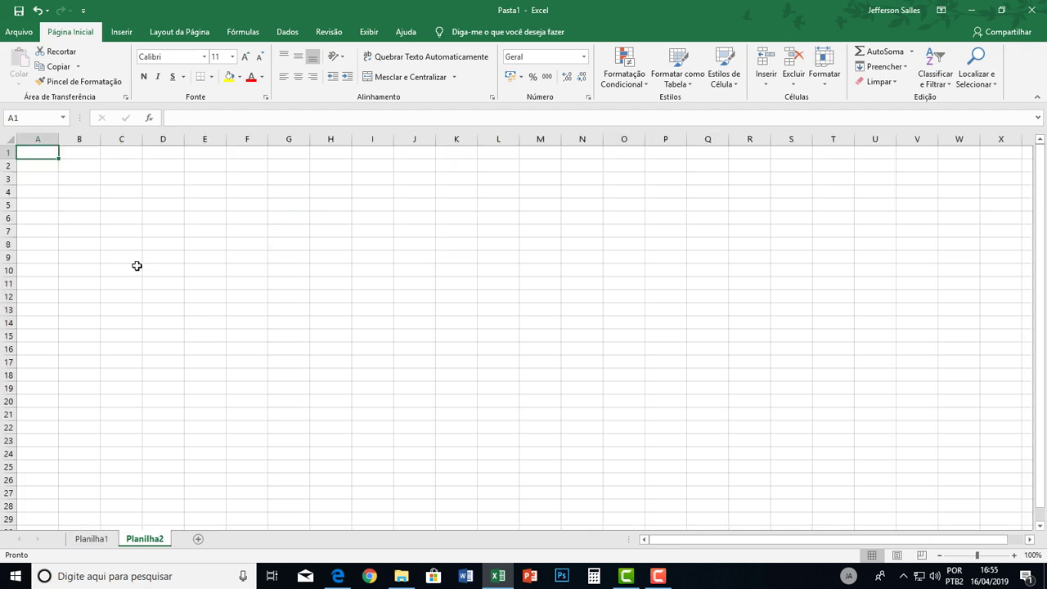
ctrl+scroll(136, 266, up, 10)
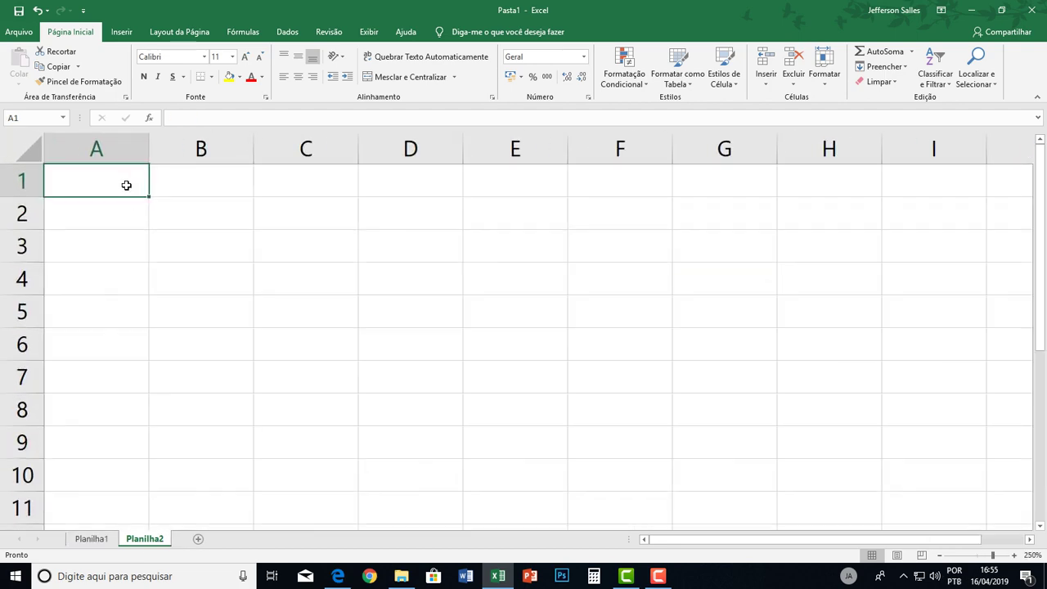
text(1)
key(Return)
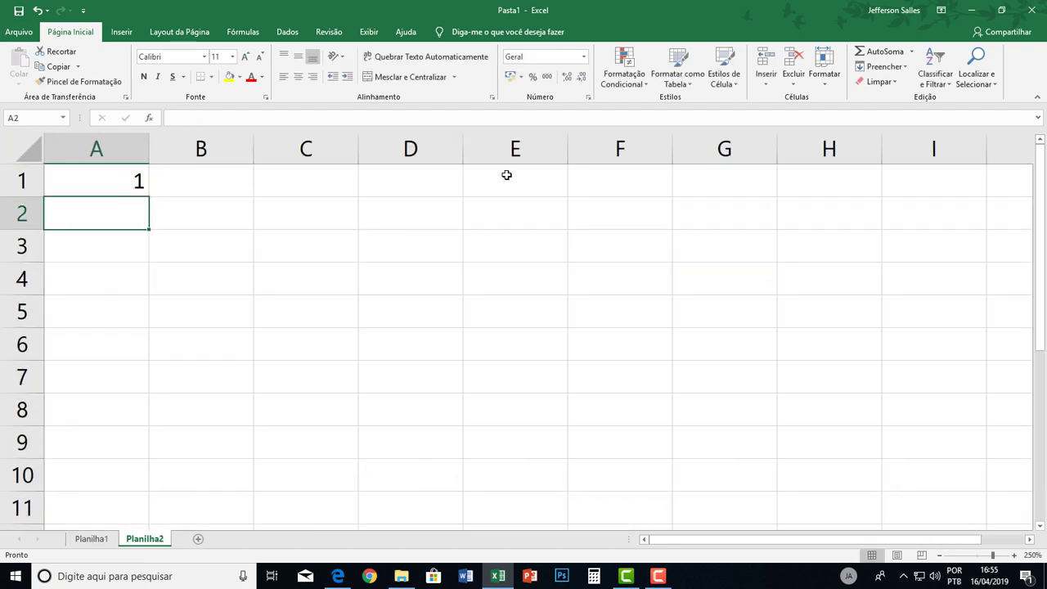
click(109, 156)
click(112, 180)
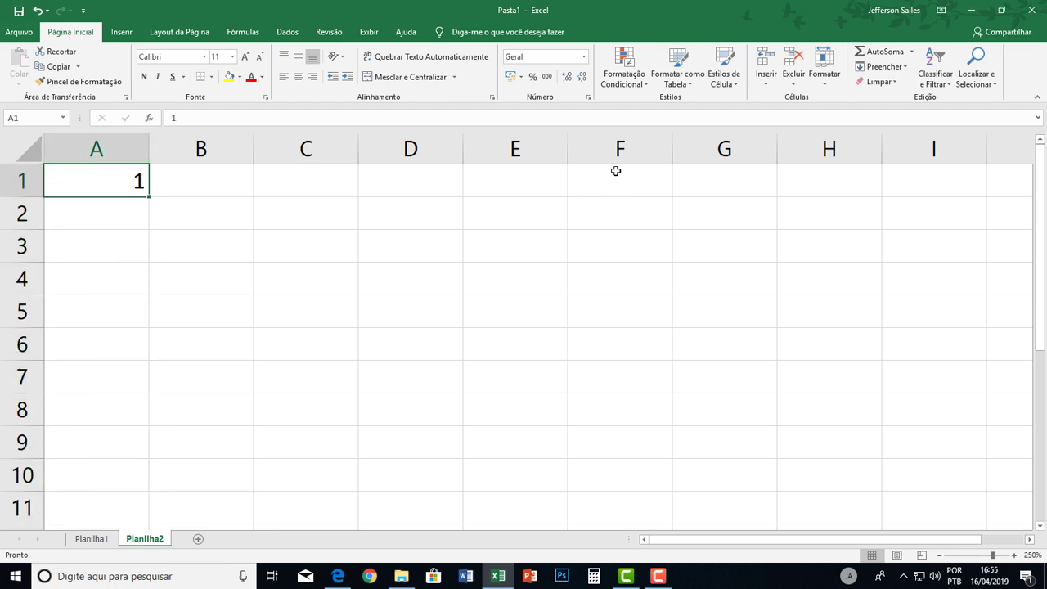
Enter the heading Exemplo in F1 and 0,5 in F2.
click(580, 179)
text(Exemplo)
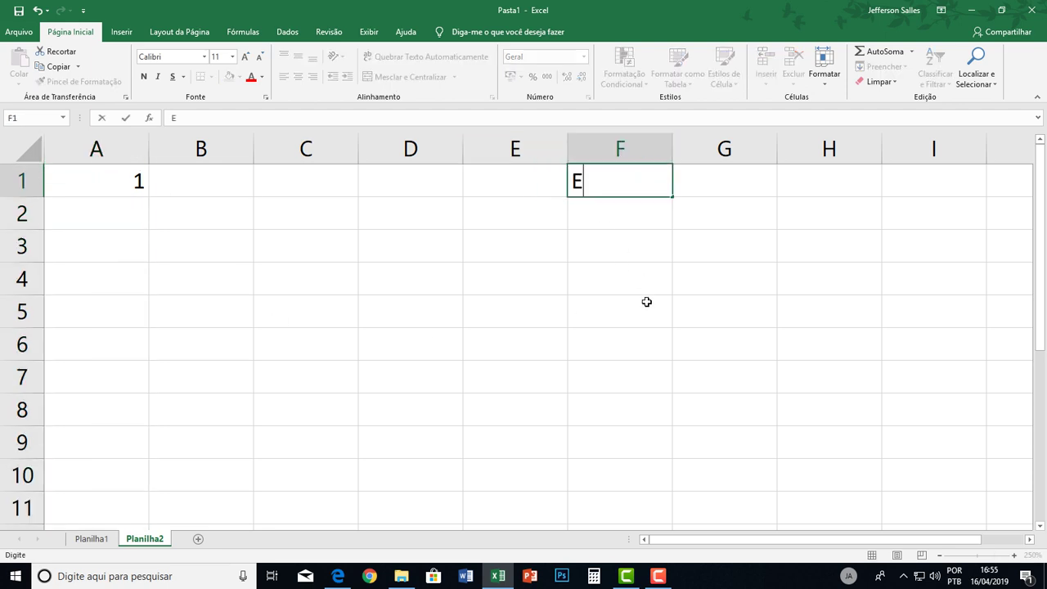
key(Return)
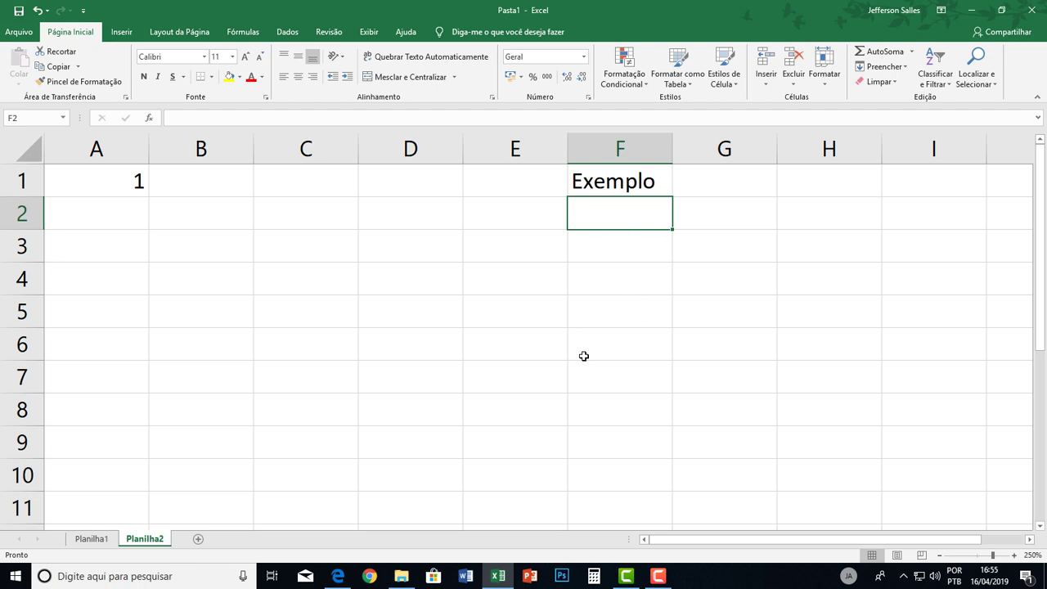
text(0,)
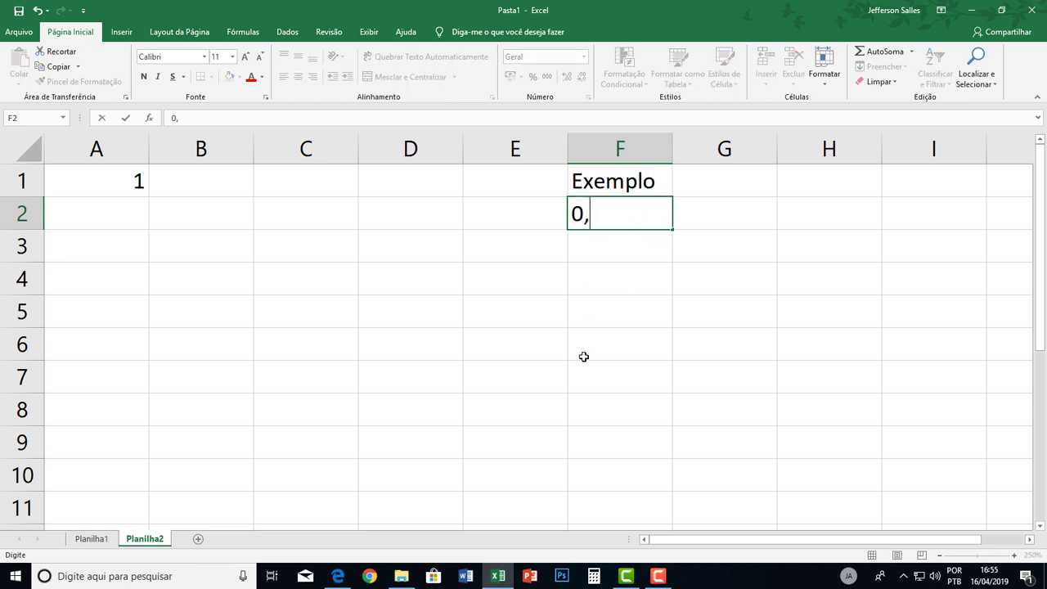
text(5)
key(Return)
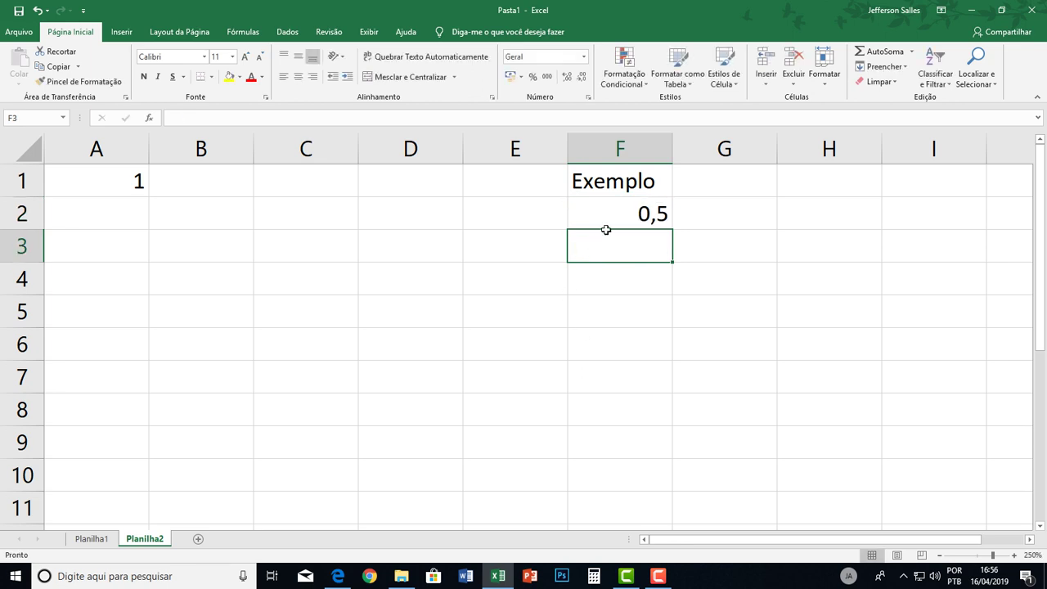
Apply percent style to F2 so it shows 50%.
click(614, 211)
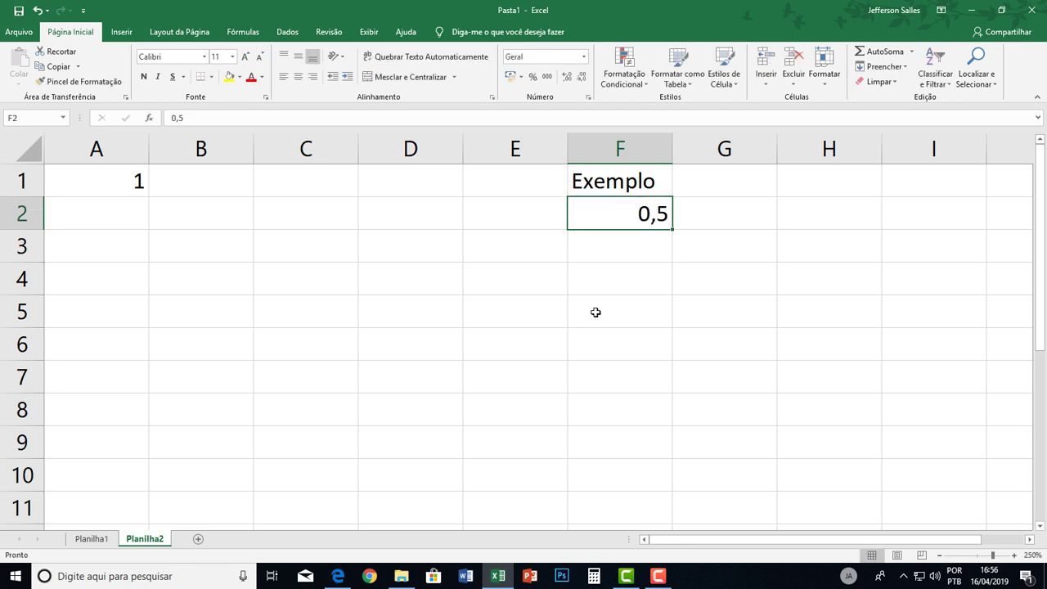
click(532, 76)
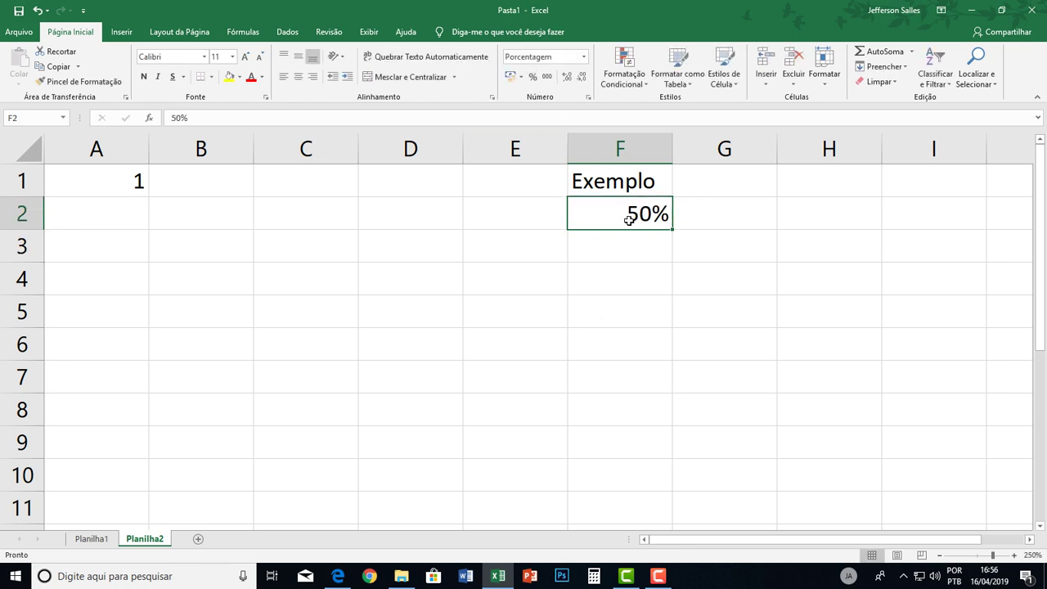
key(ctrl+z)
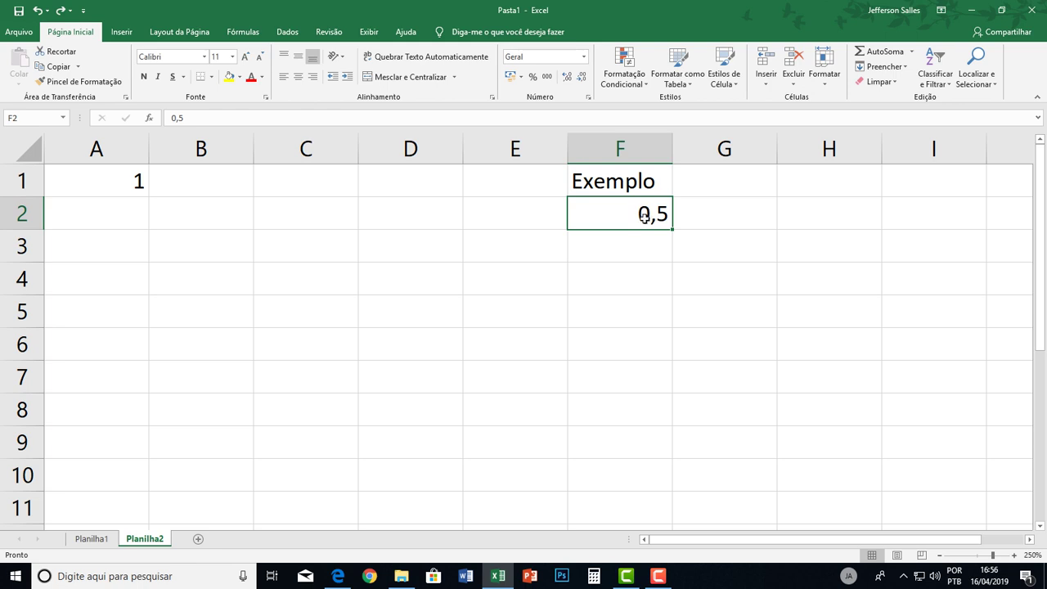
click(533, 76)
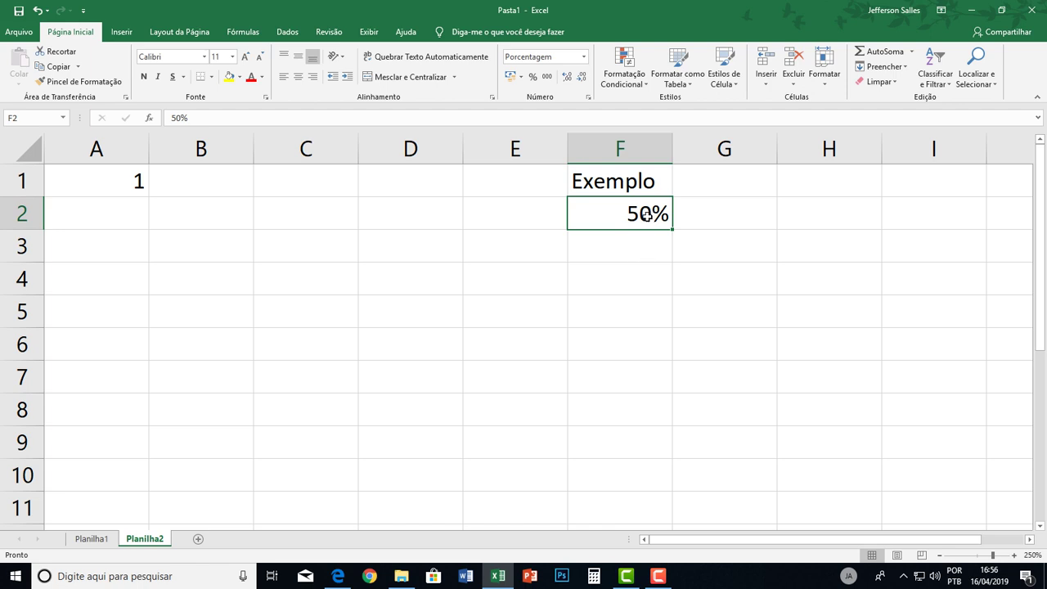
click(620, 258)
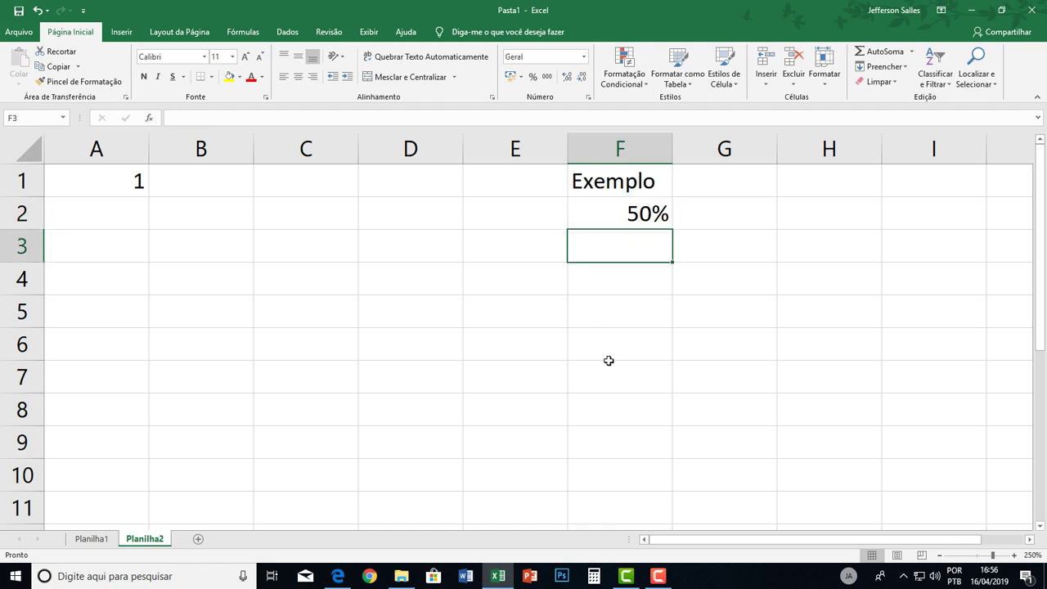
Enter =10+50% in F3 and give it thousands-separator format so it shows 10,50.
text(=)
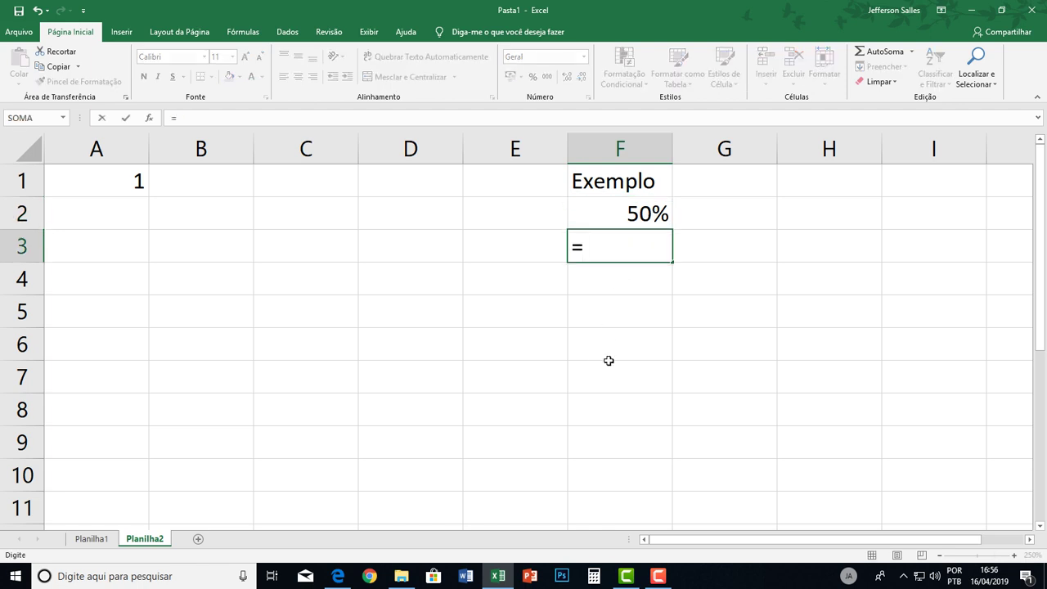
text(10+50%)
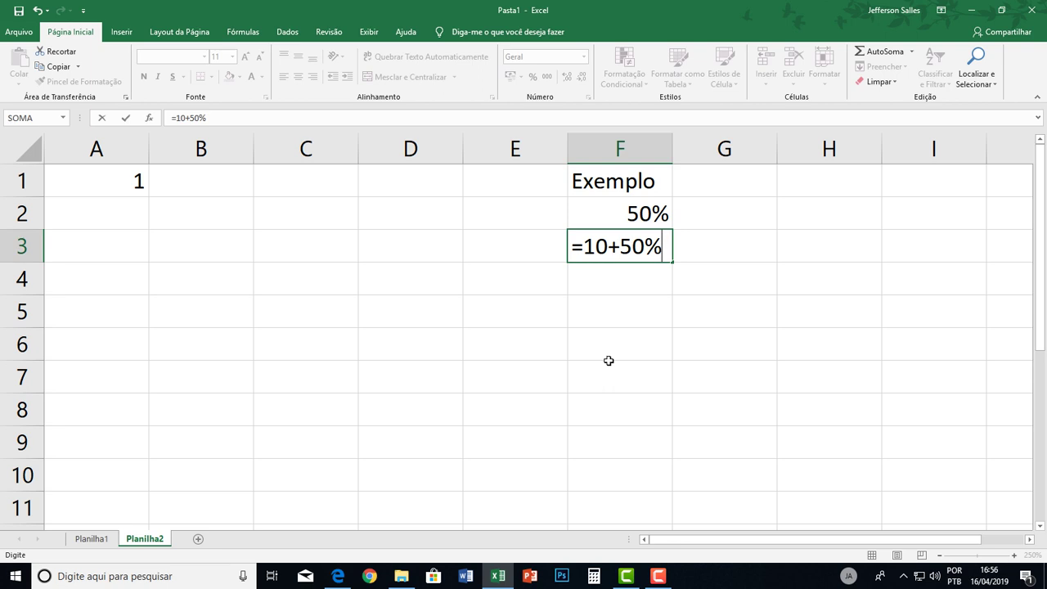
key(Return)
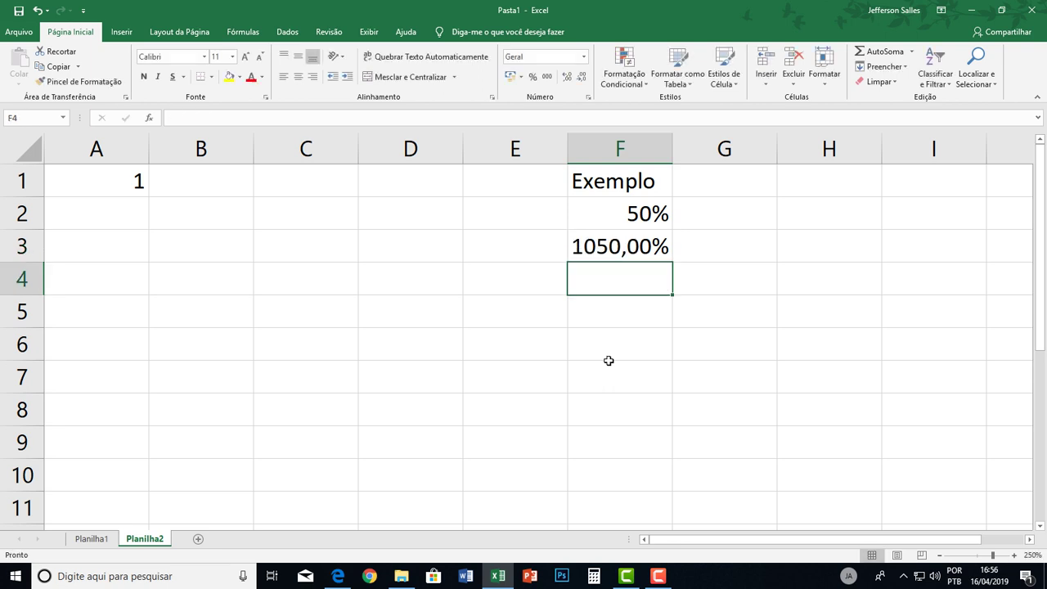
click(636, 239)
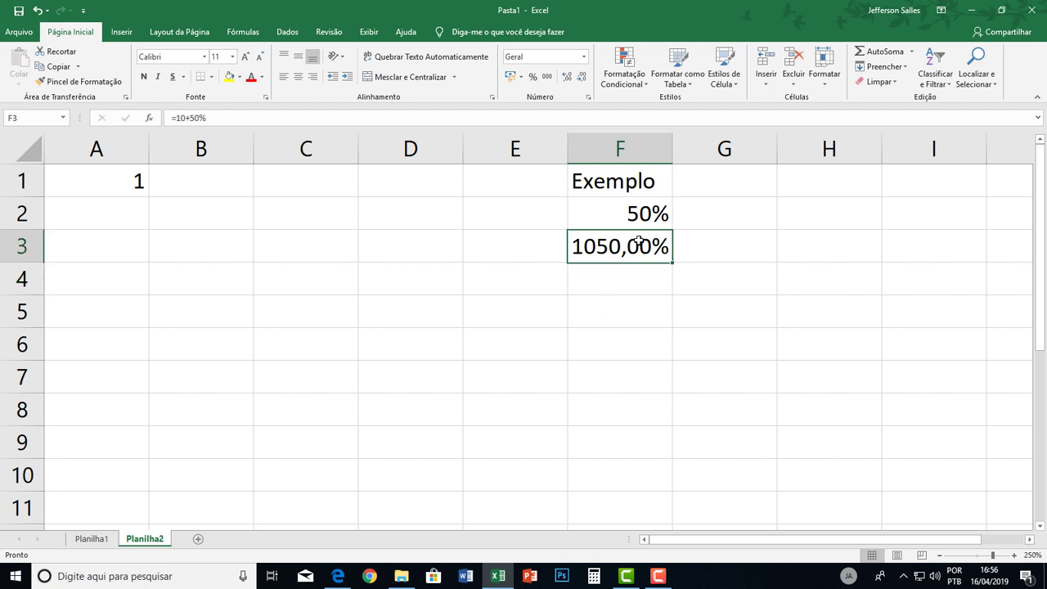
click(547, 76)
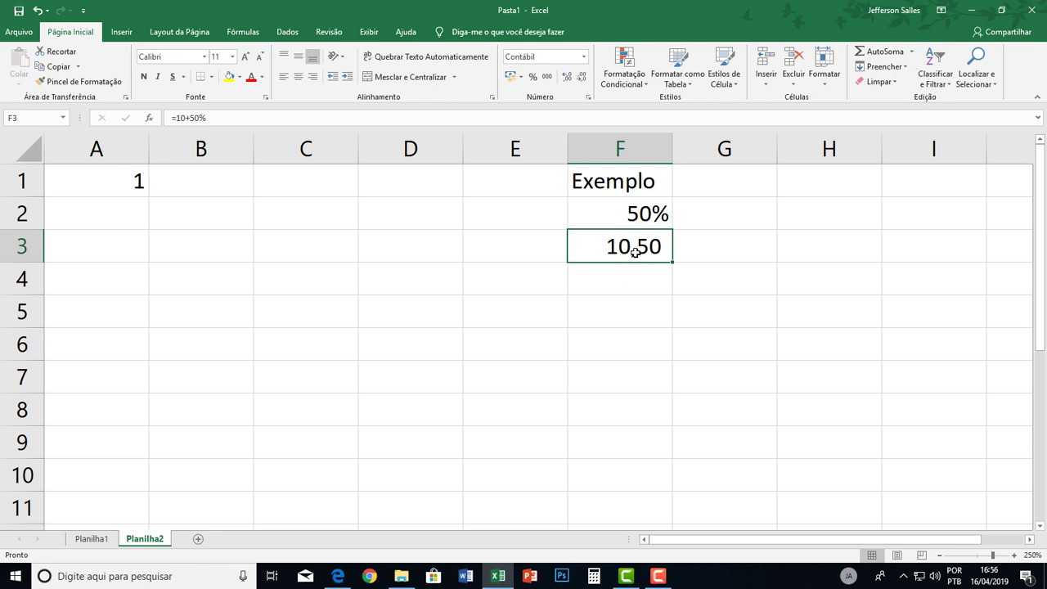
click(618, 279)
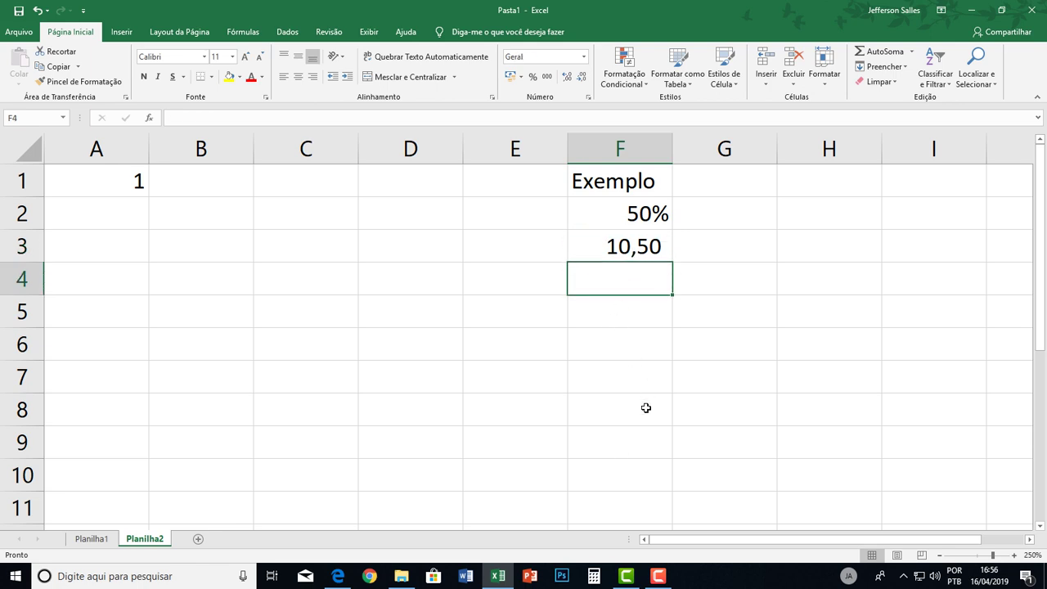
Enter 10+50% in F4, move it down to F5, and type 10+ in F6.
text(10+9)
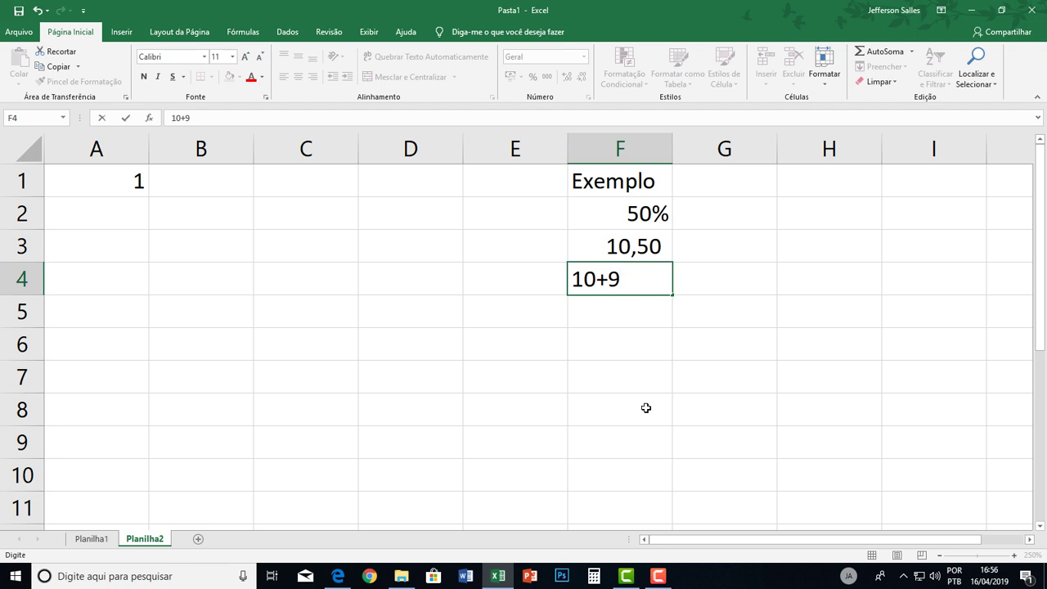
key(BackSpace)
text(50%)
key(Return)
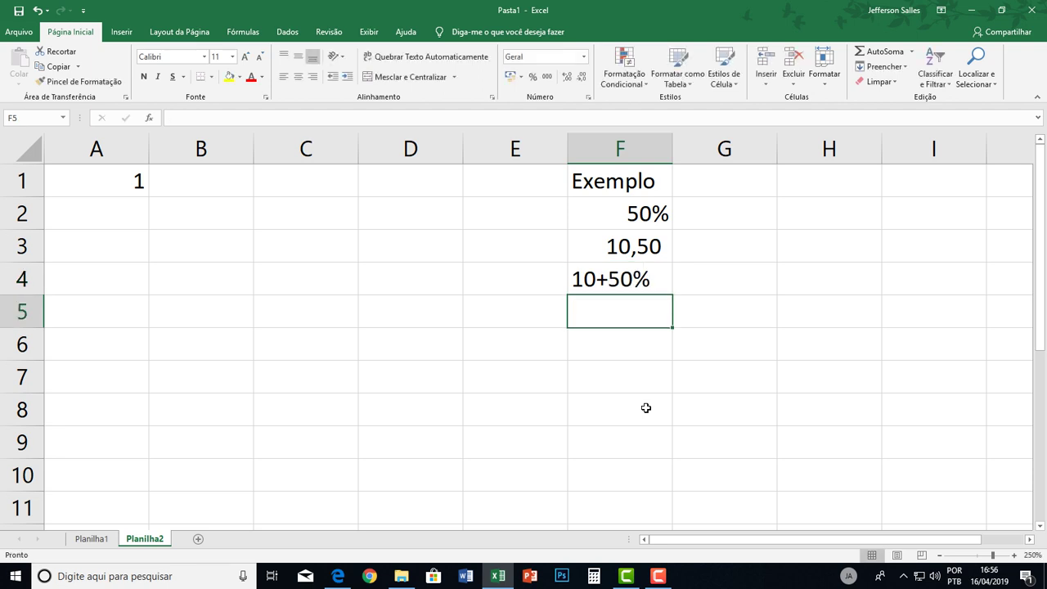
click(622, 271)
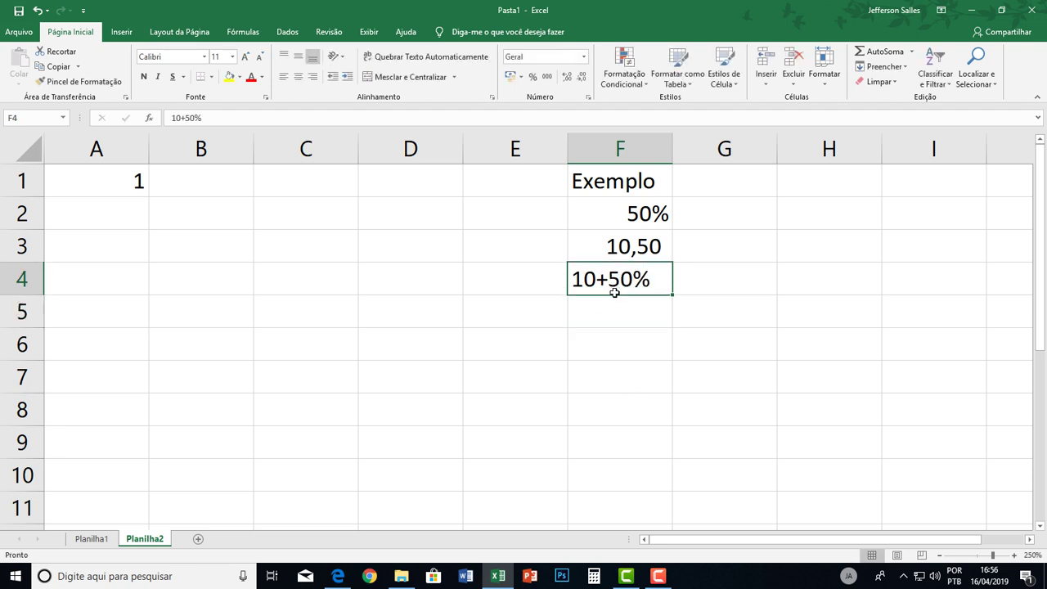
drag(614, 297, 613, 344)
click(608, 353)
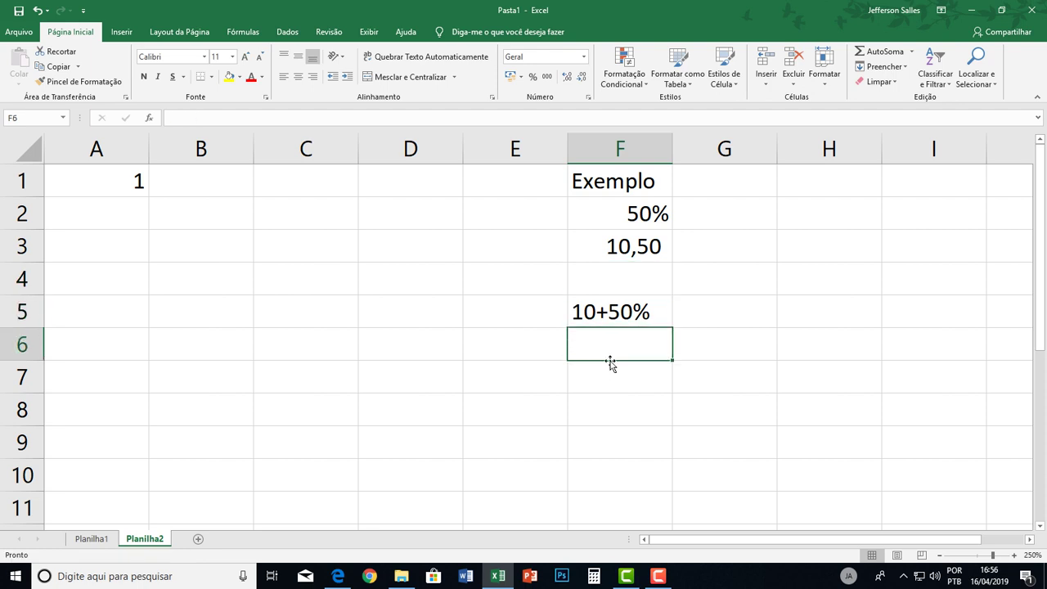
text(10+)
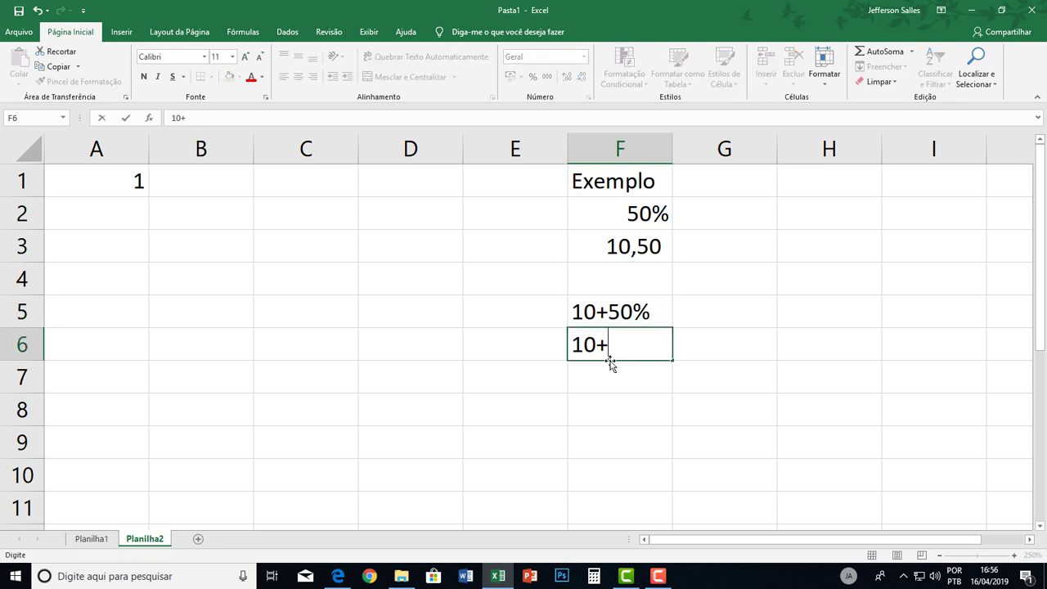
key(Return)
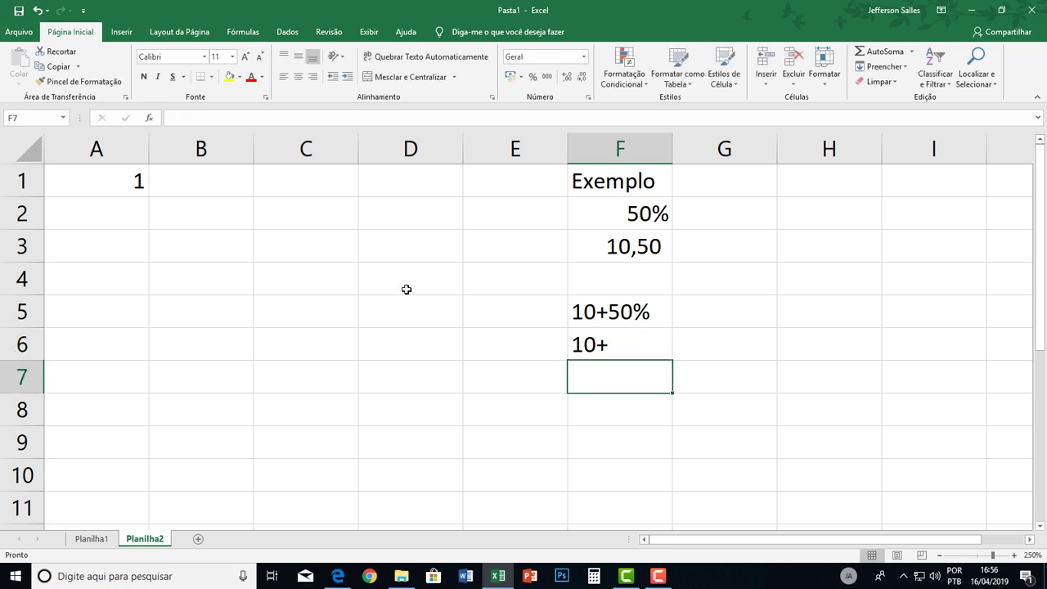
Try 50, 100 and =50/100 in column D, then clear D4:D7 again.
click(407, 284)
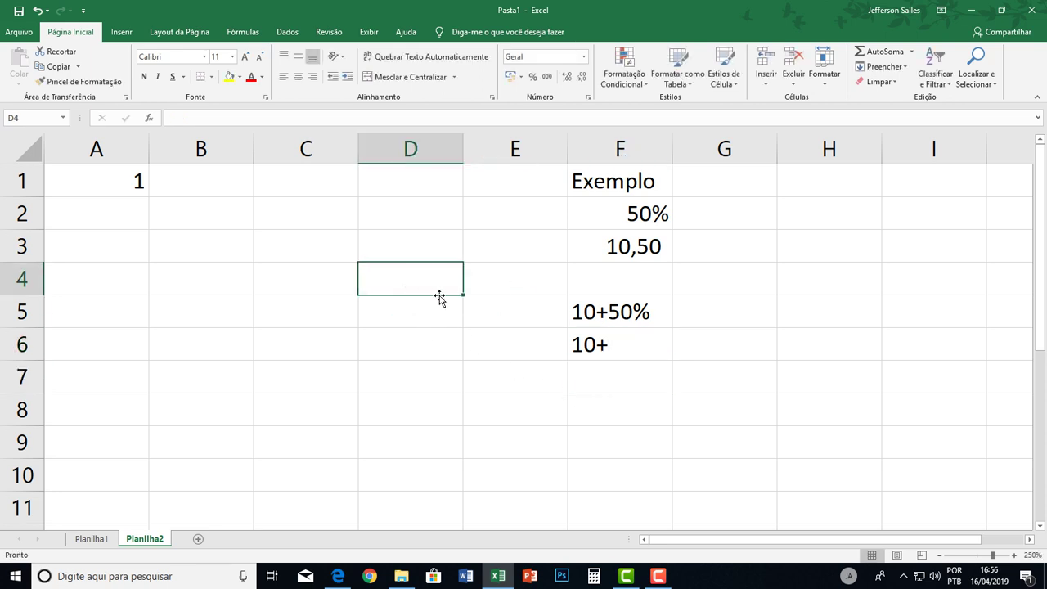
text(50)
key(Return)
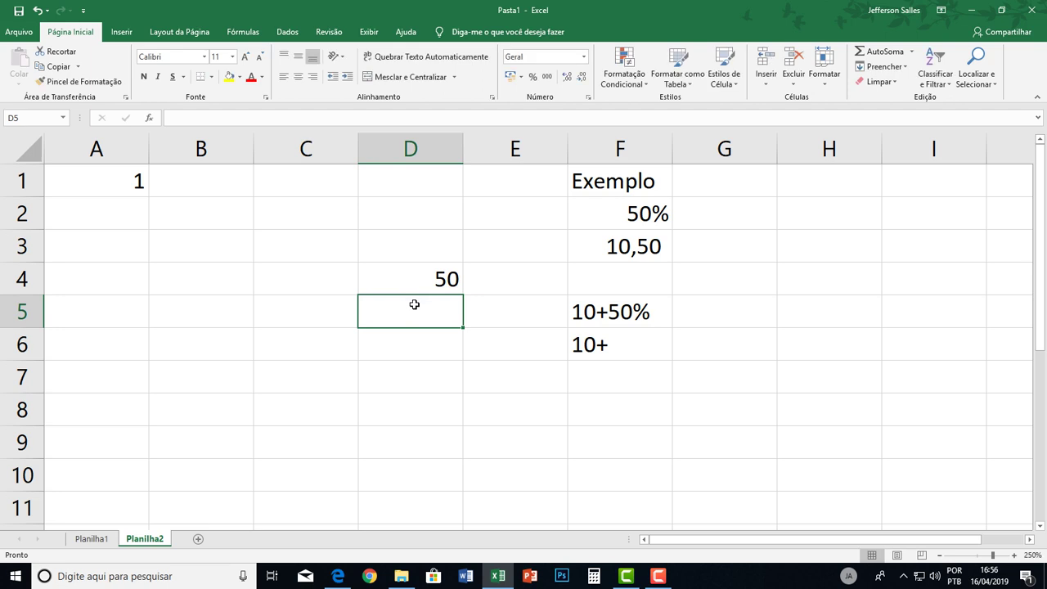
text(100)
key(Return)
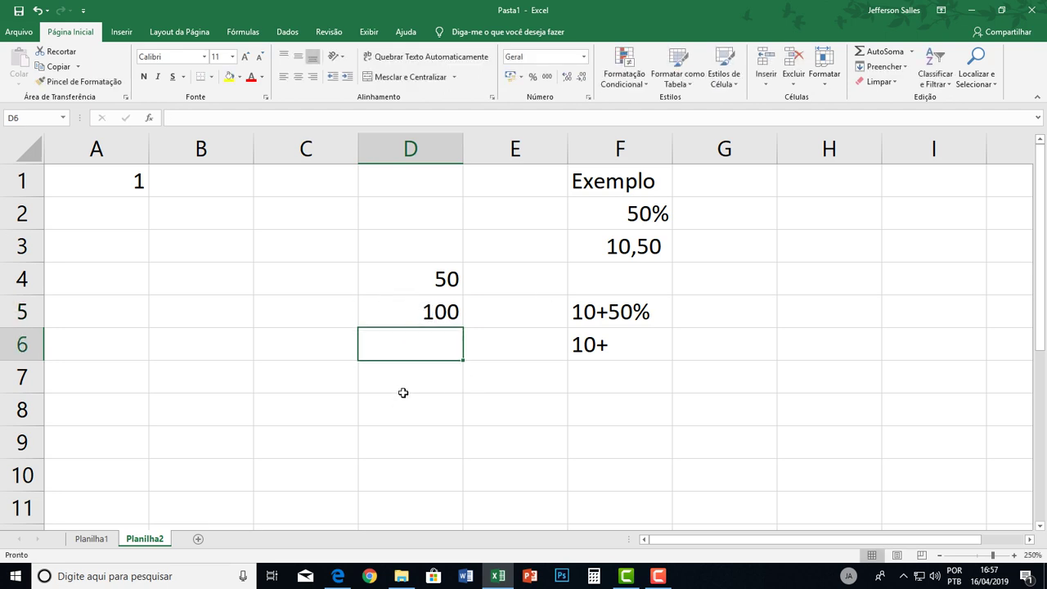
click(407, 383)
text(=50/100)
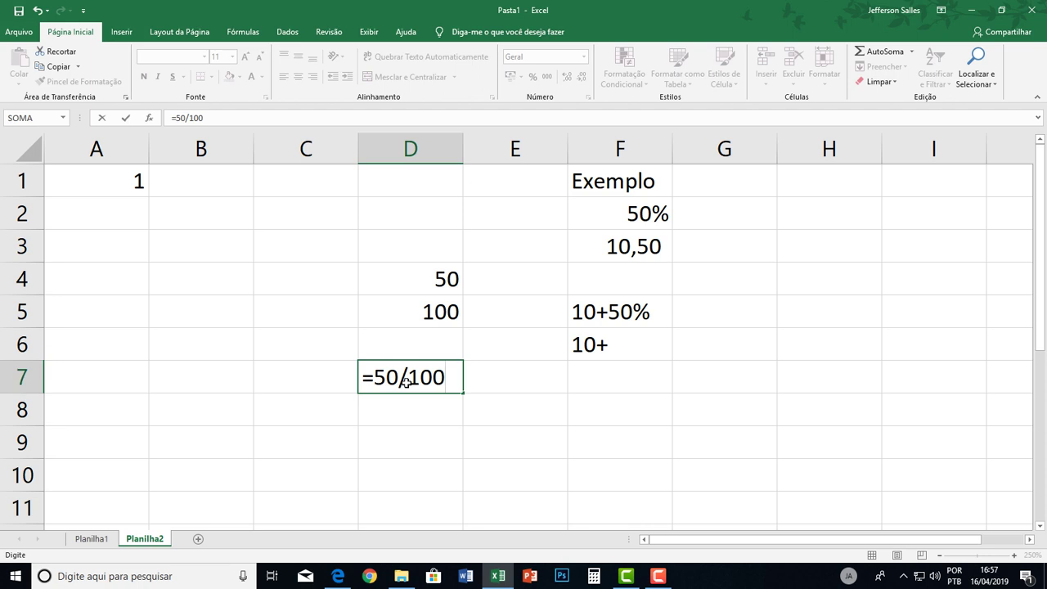
key(Return)
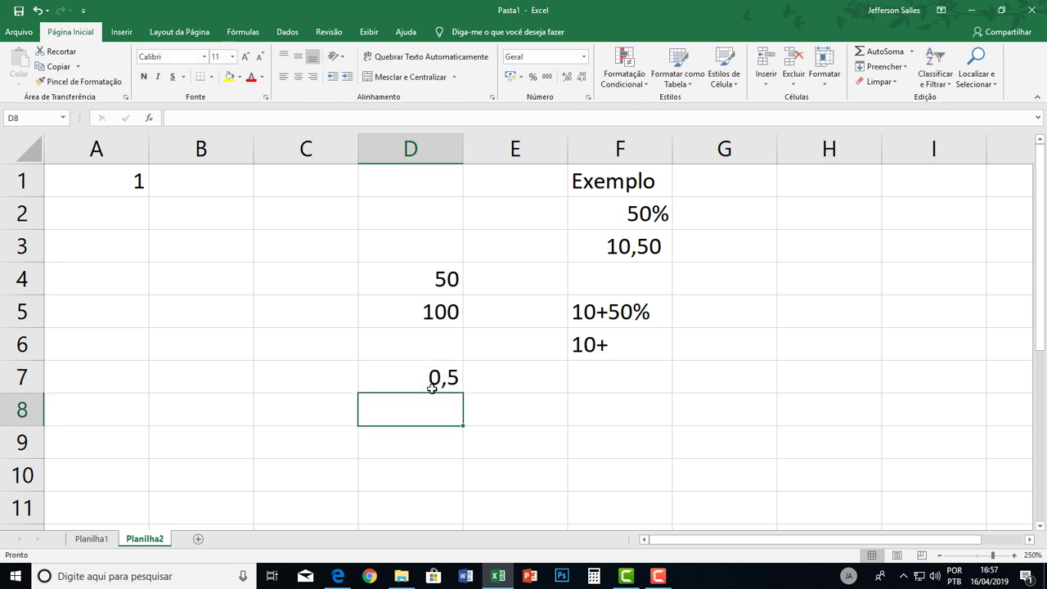
drag(430, 281, 443, 383)
key(Delete)
click(627, 338)
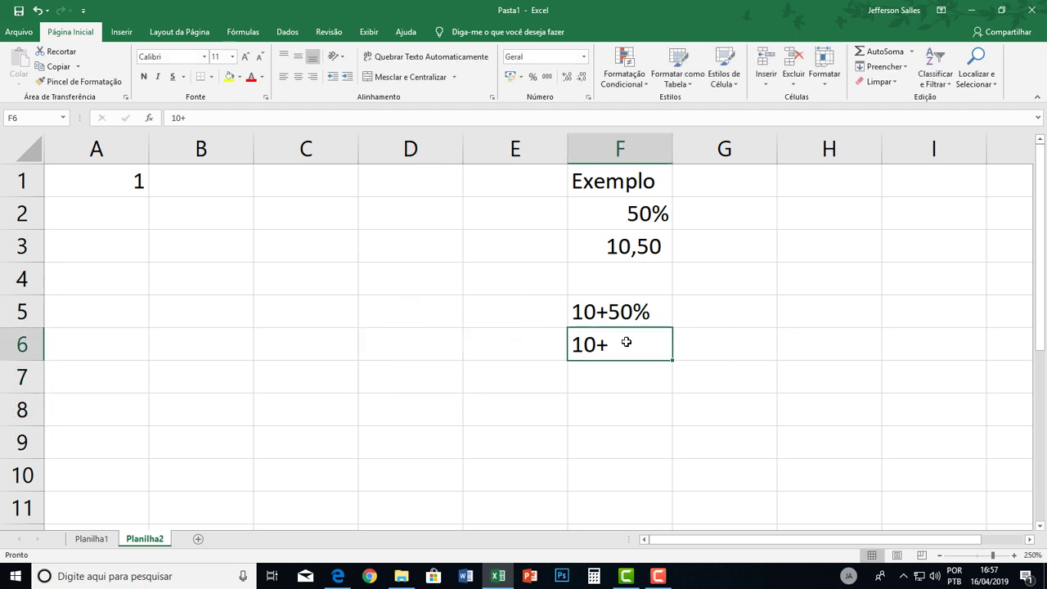
Extend F6 to 10+50/100 and enter 10+0,50 in F7.
double_click(630, 343)
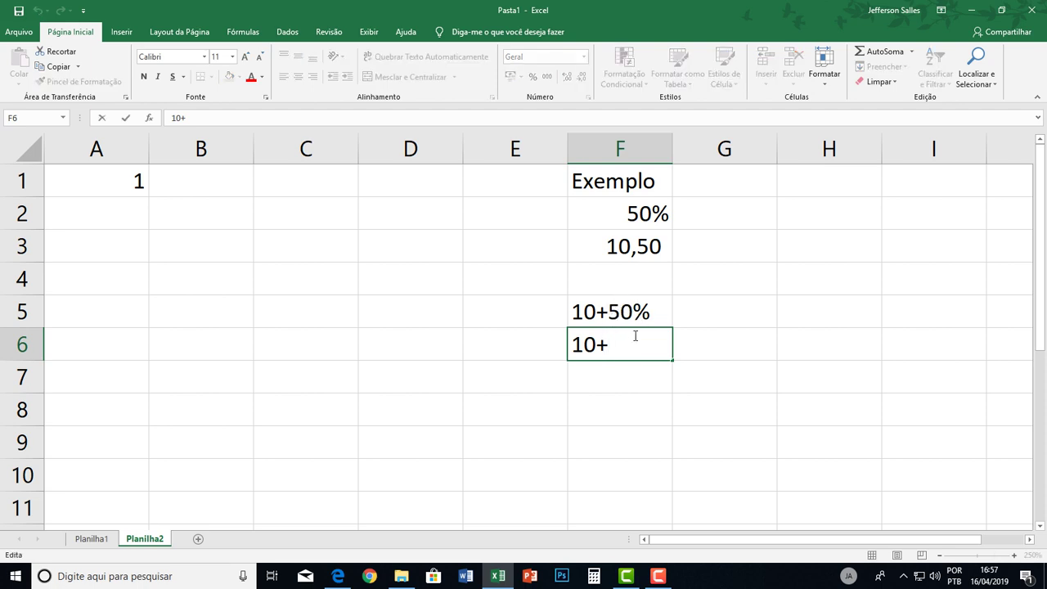
text(50/100)
key(Return)
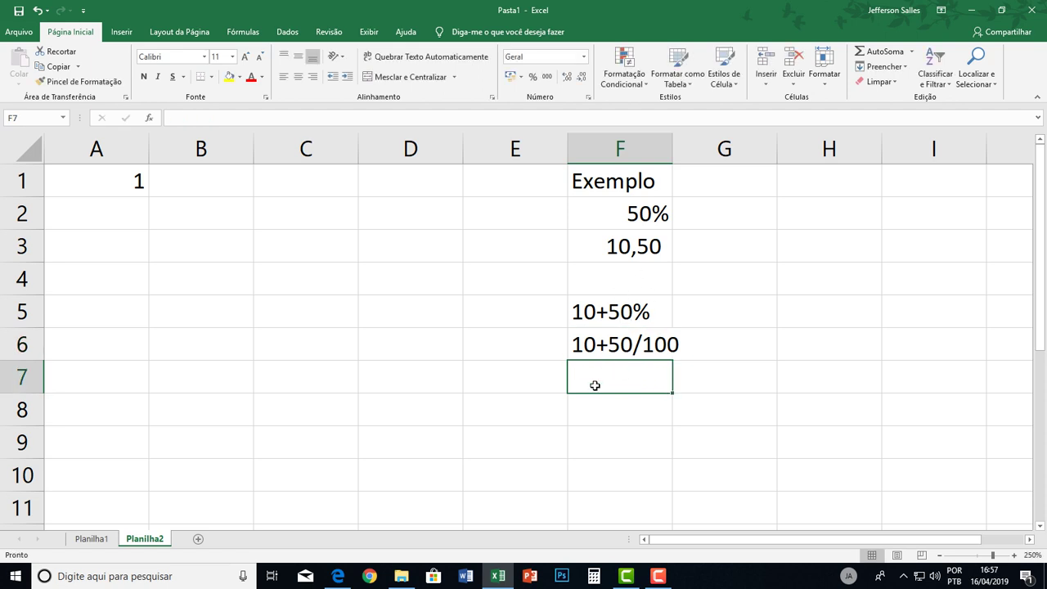
text(10+)
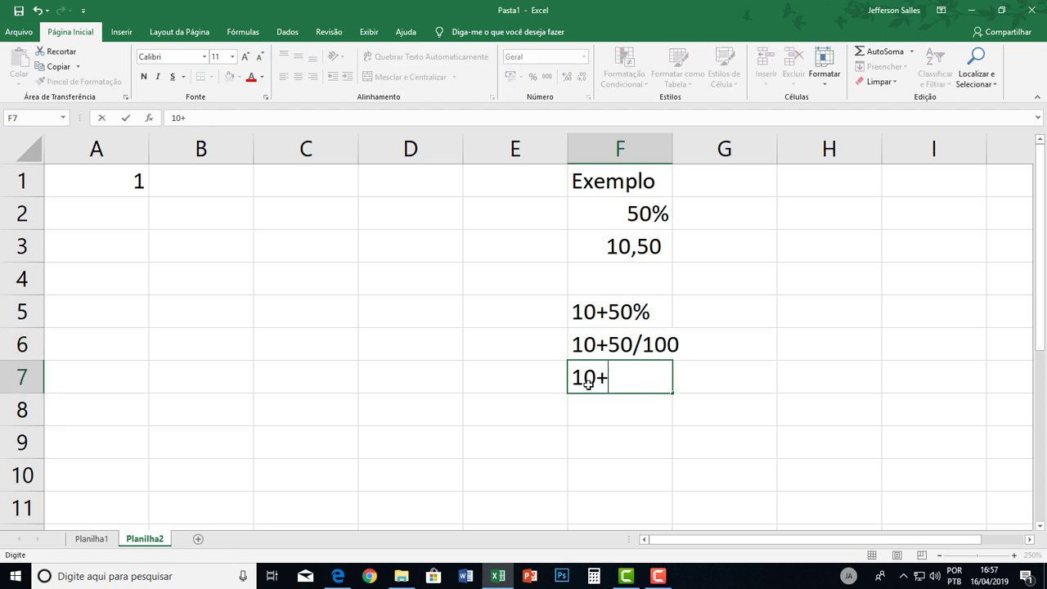
text(0,50)
key(Return)
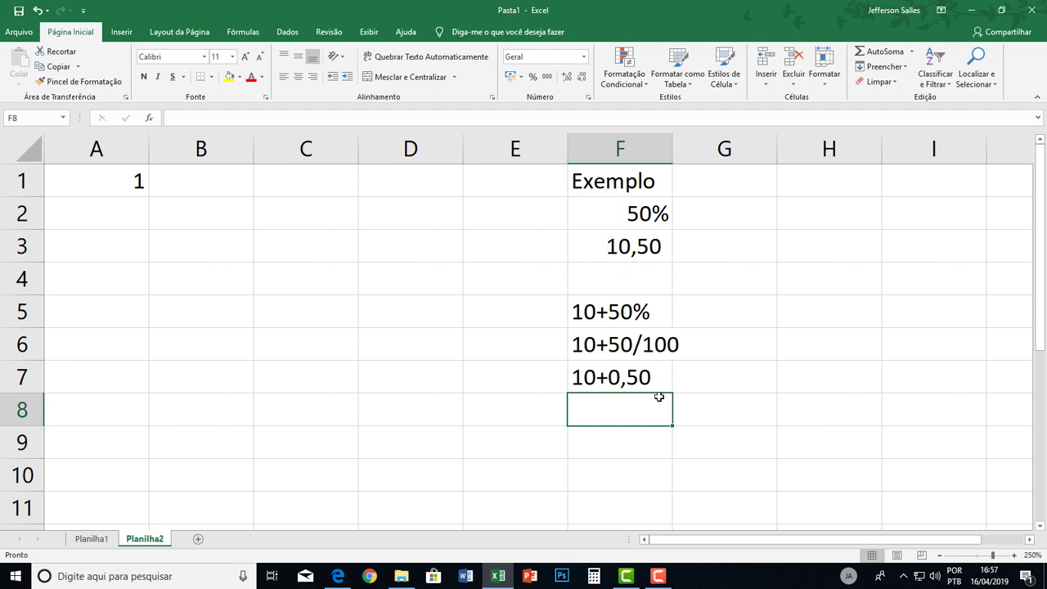
Change F5 to 10*50% and F6 to 10*50/100.
double_click(601, 312)
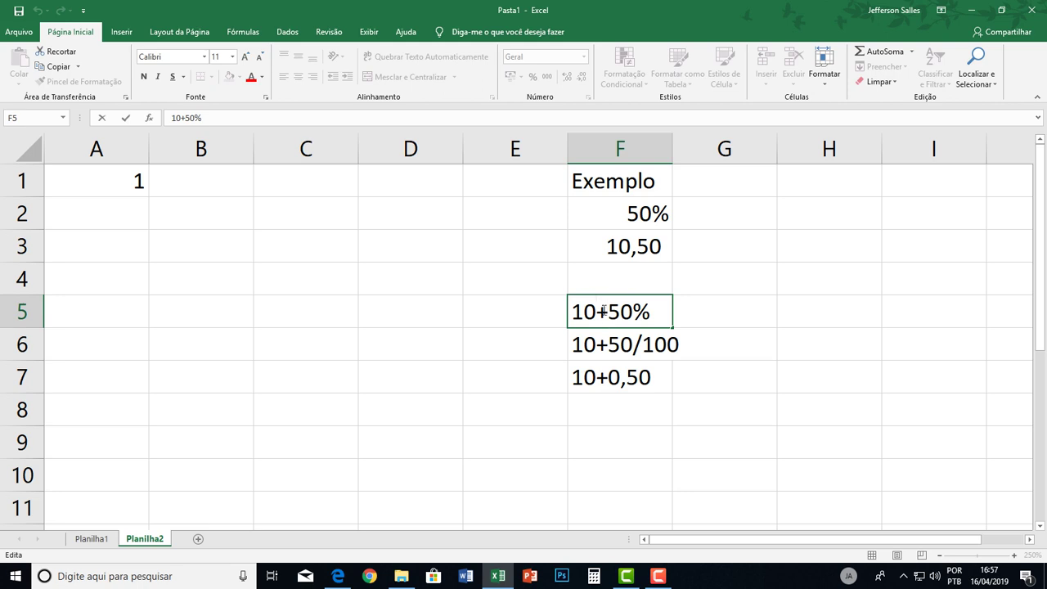
double_click(603, 311)
text(*)
key(Return)
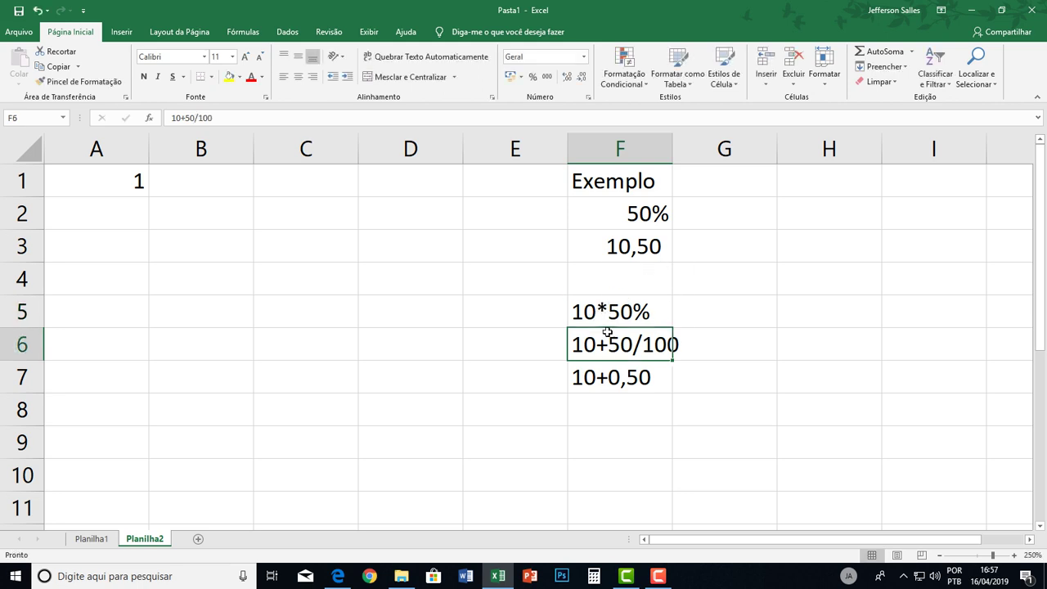
double_click(598, 345)
drag(599, 345, 695, 331)
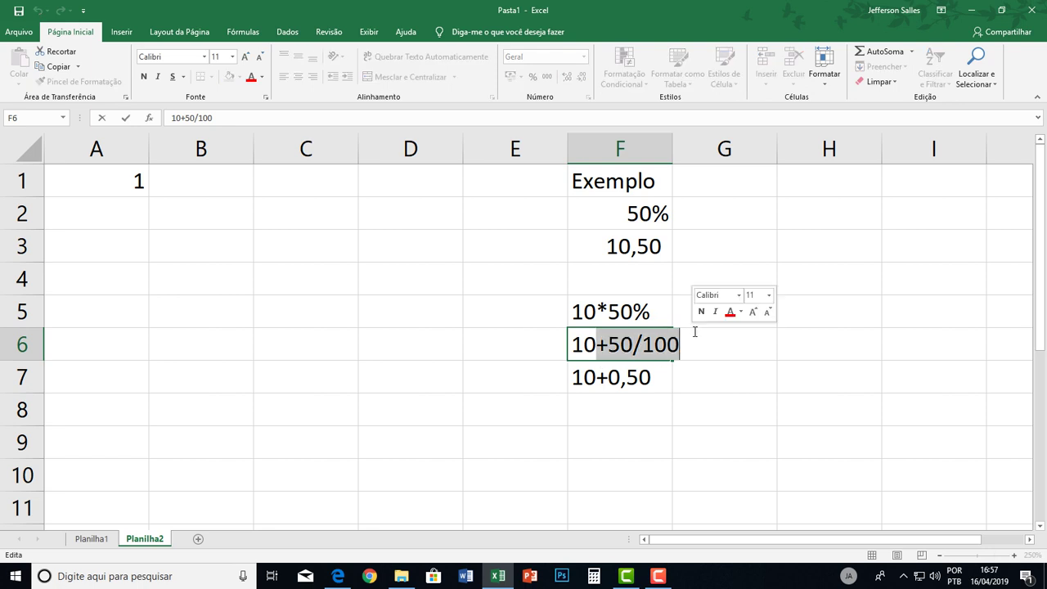
text(*0)
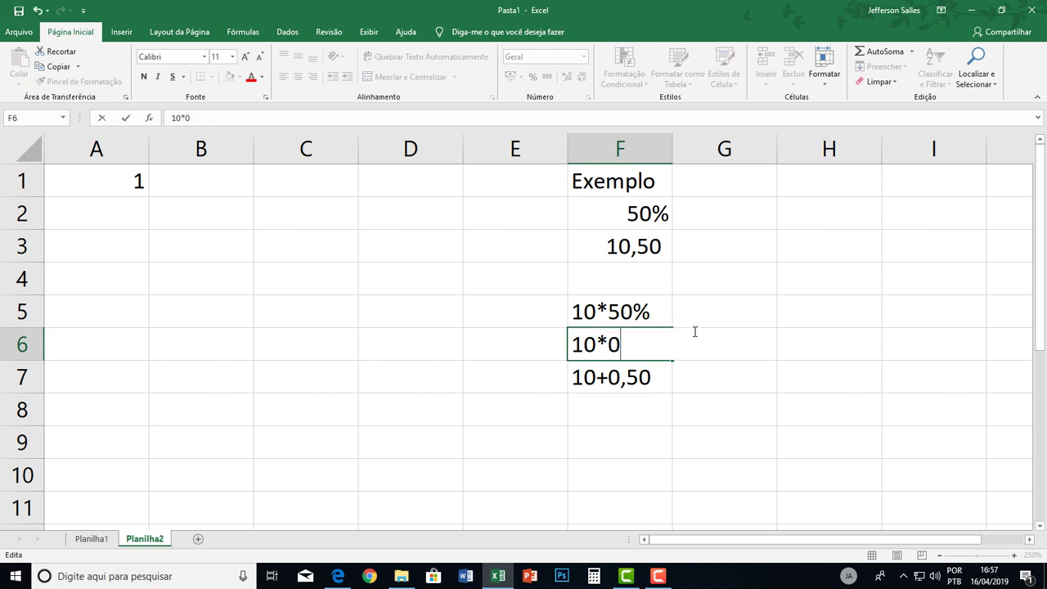
key(BackSpace)
text(50/100)
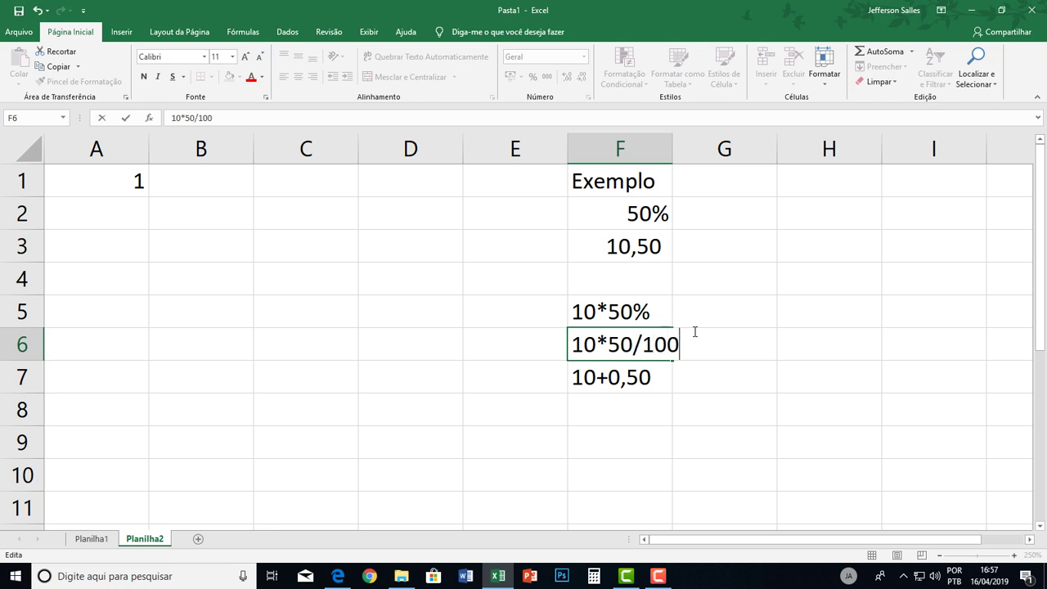
key(Return)
Change F7 to 10*0,50 and enter the result 5 in F8.
key(F2)
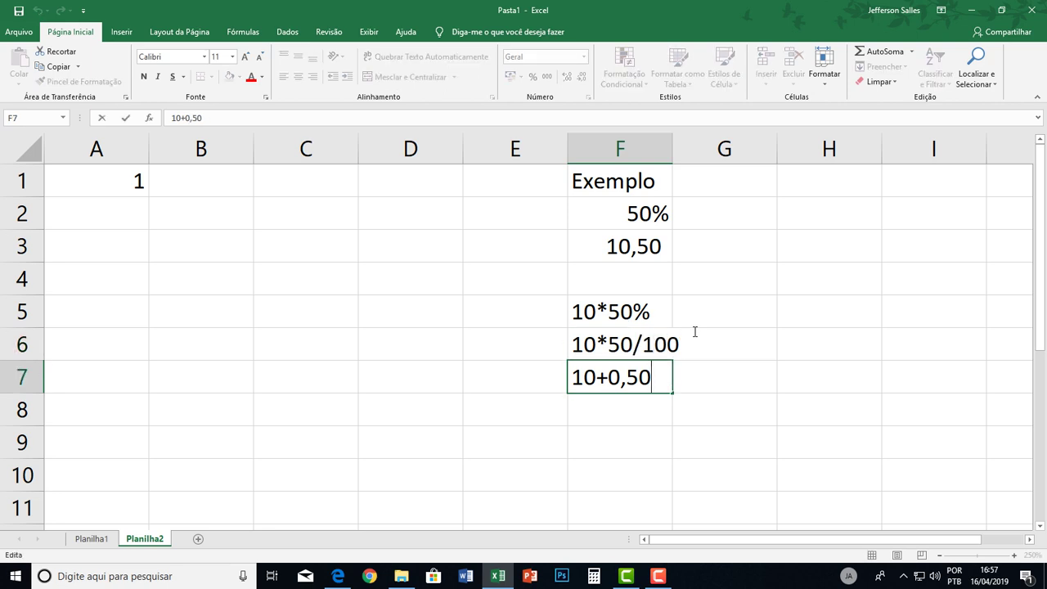
key(BackSpace)
key(BackSpace)
key(BackSpace)
key(BackSpace)
key(BackSpace)
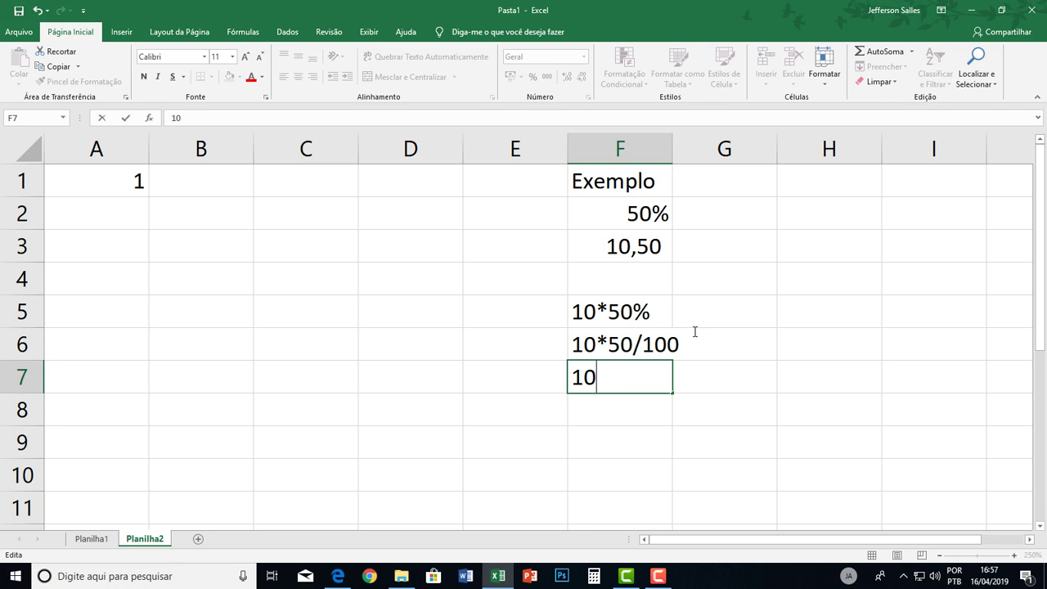
text(*0,50)
key(Return)
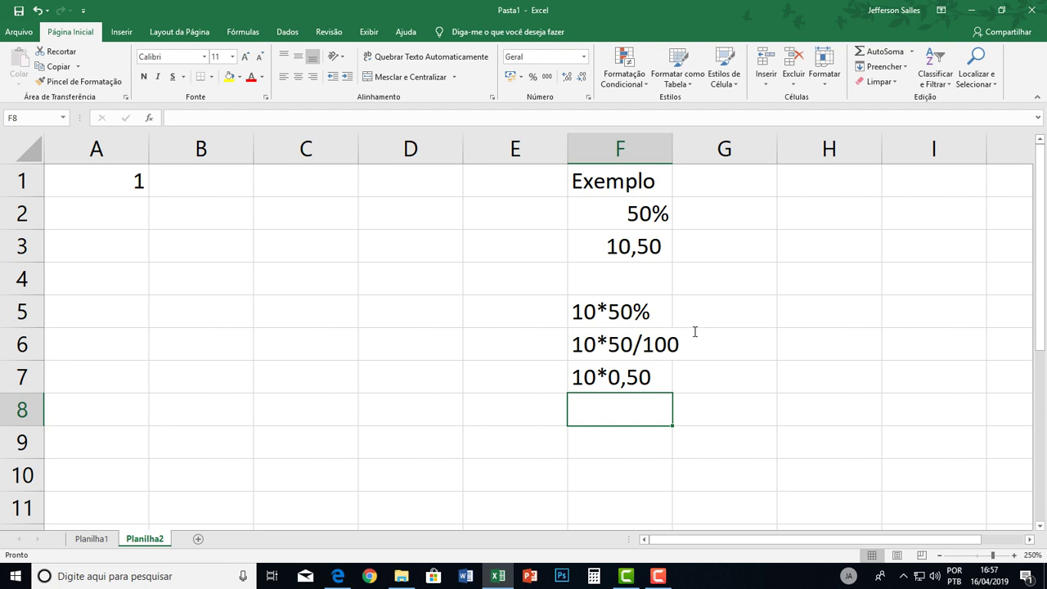
text(5)
key(Return)
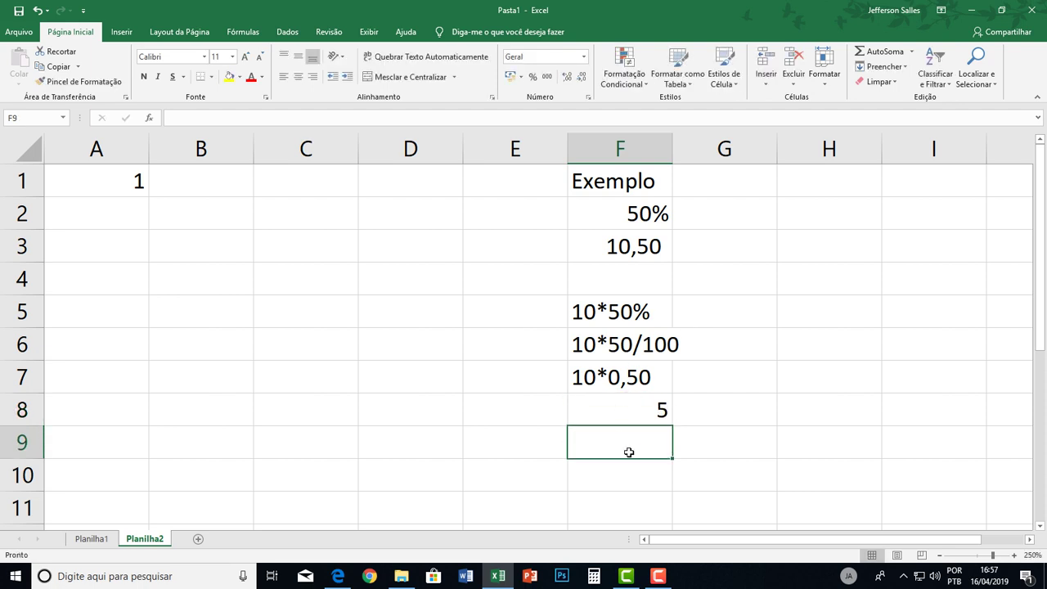
Enter 10+10*50% in F9, then draft 10*1,50 in F10 and cancel it.
text(10+10*)
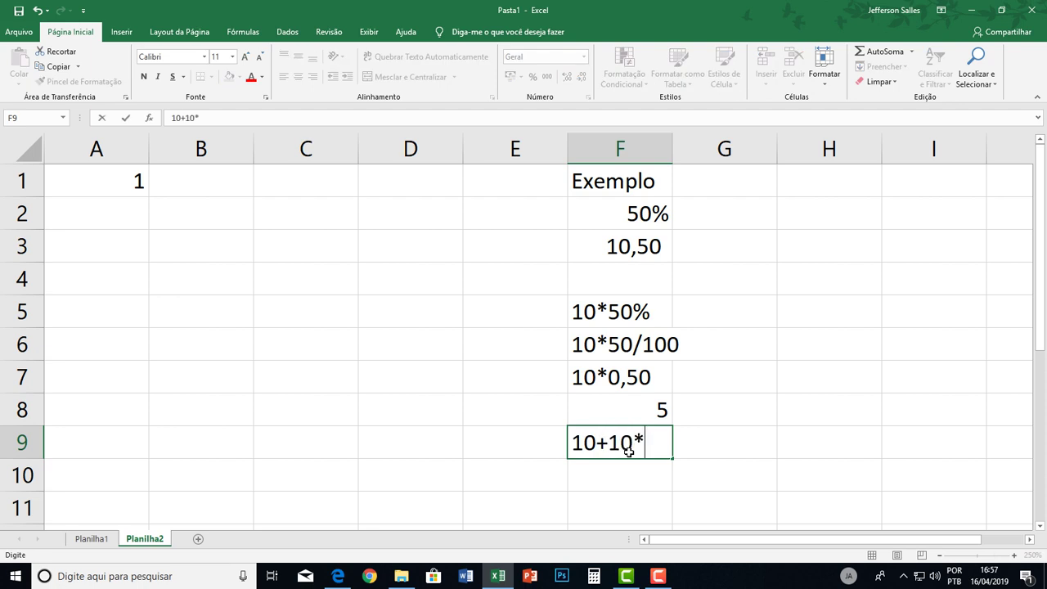
text(50%)
key(Return)
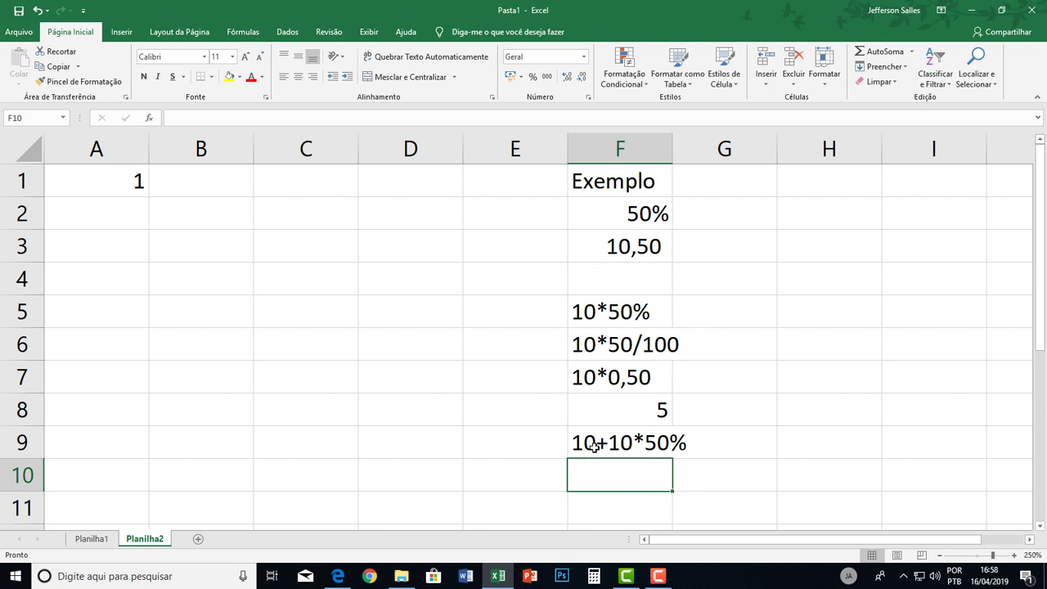
text(10*)
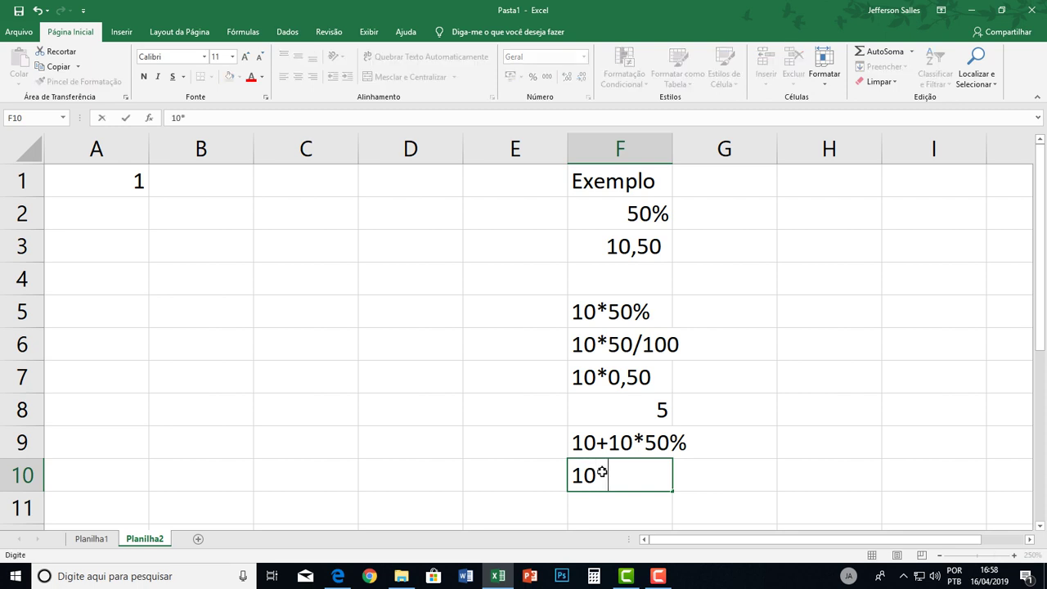
text(1,10)
drag(657, 476, 620, 476)
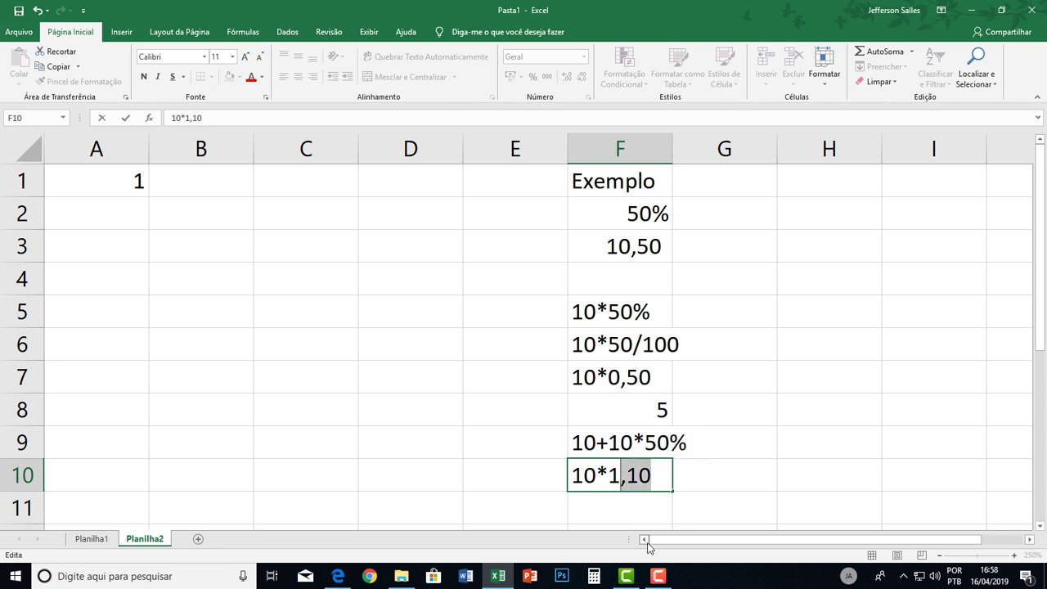
text(50)
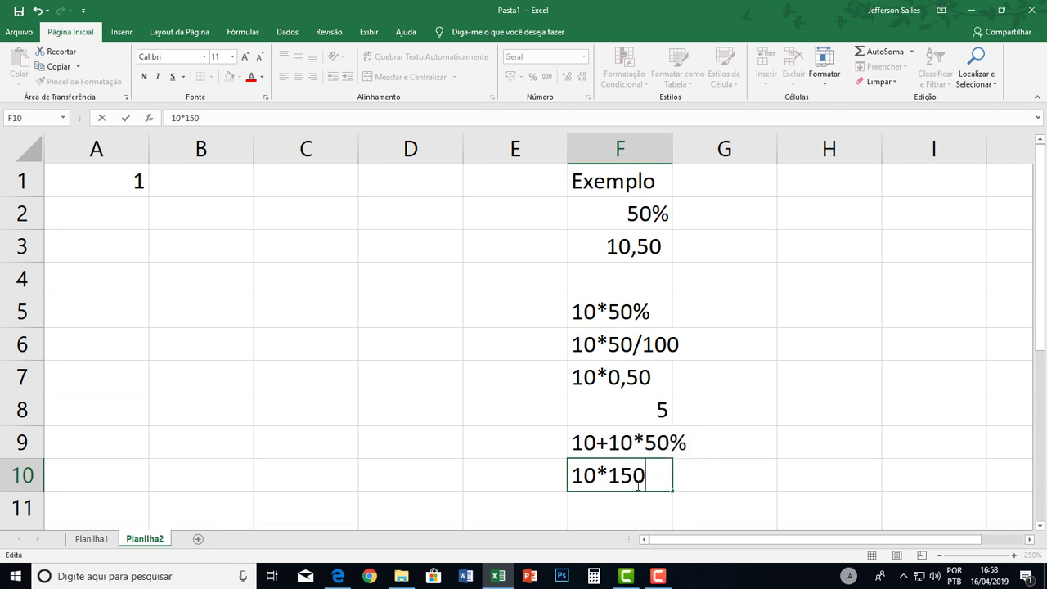
click(624, 483)
text(,)
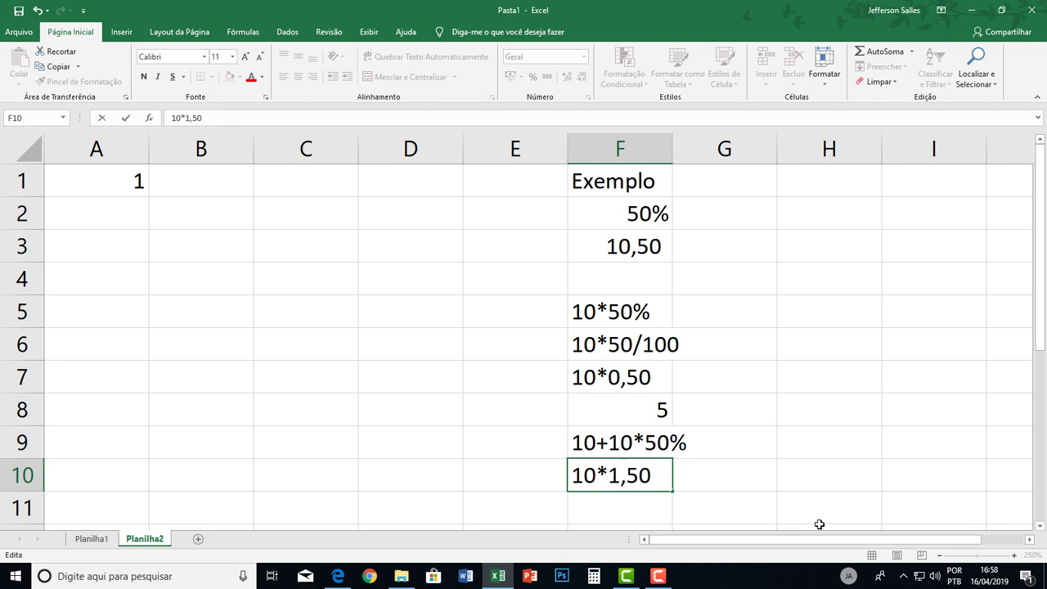
key(Escape)
Clear column F and apply percent style to A1 so it shows 100%.
click(618, 155)
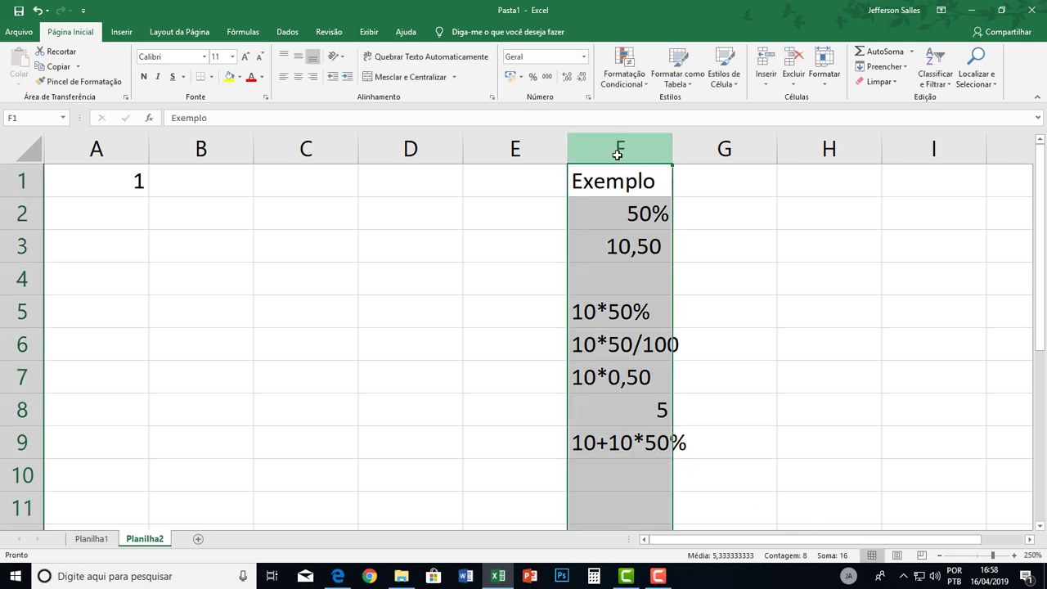
key(Delete)
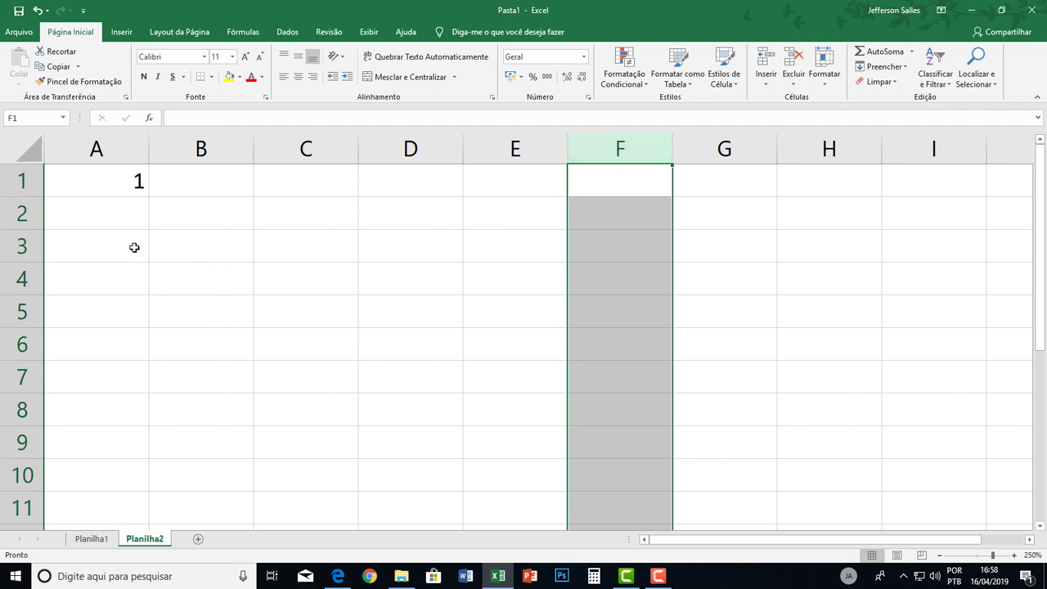
click(139, 182)
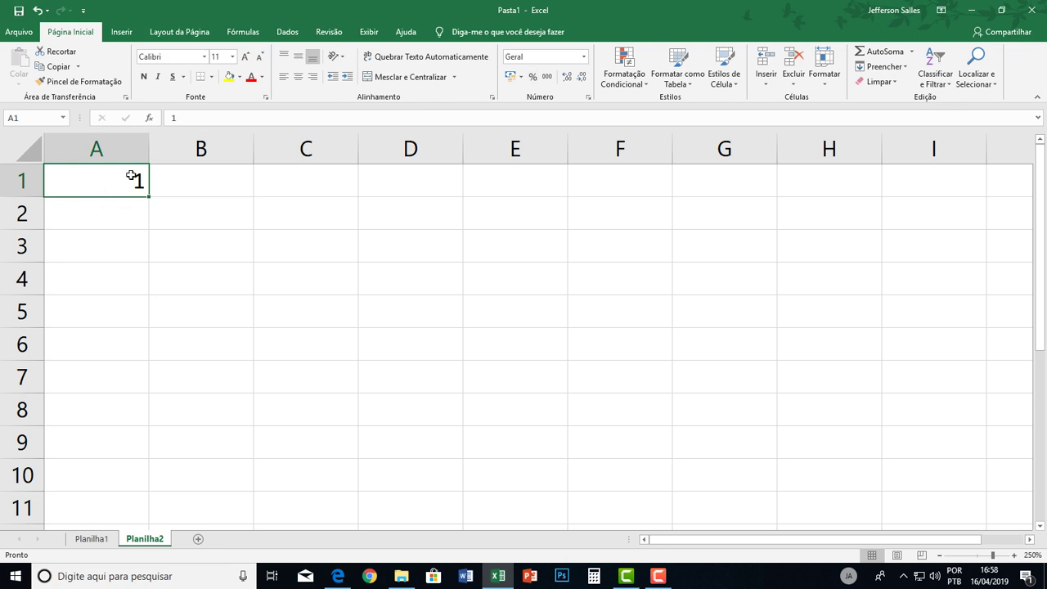
click(533, 76)
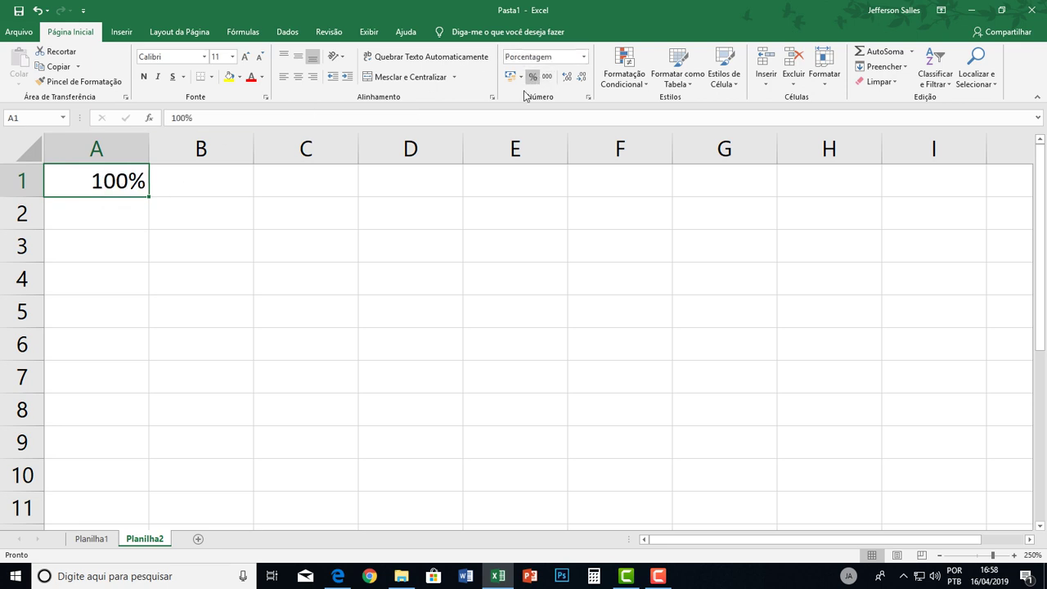
Circle answer e) 100% for question 9 in the exercise PDF.
key(alt+Tab)
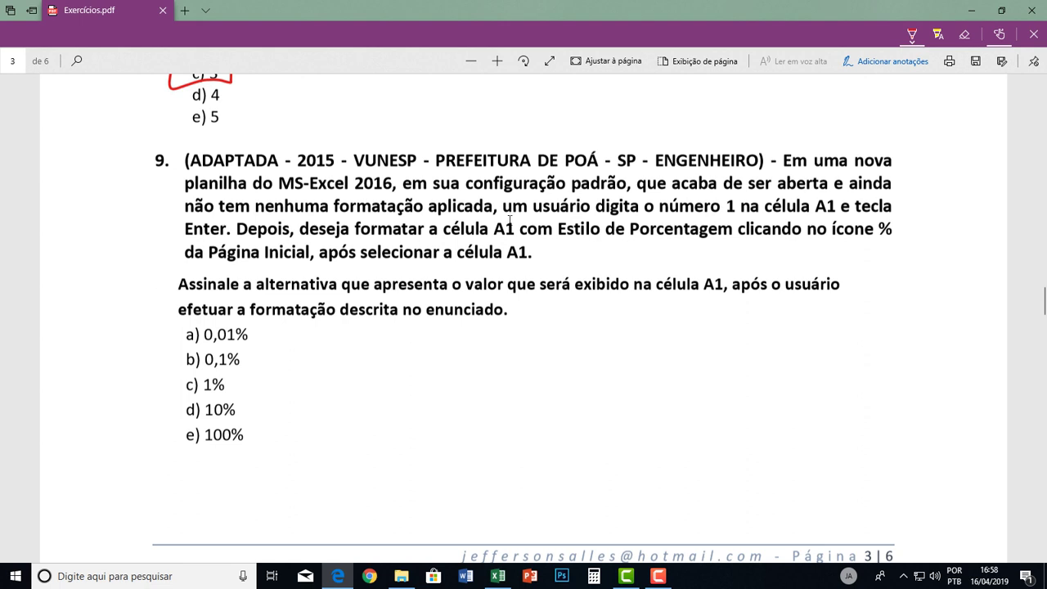
key(alt+Tab)
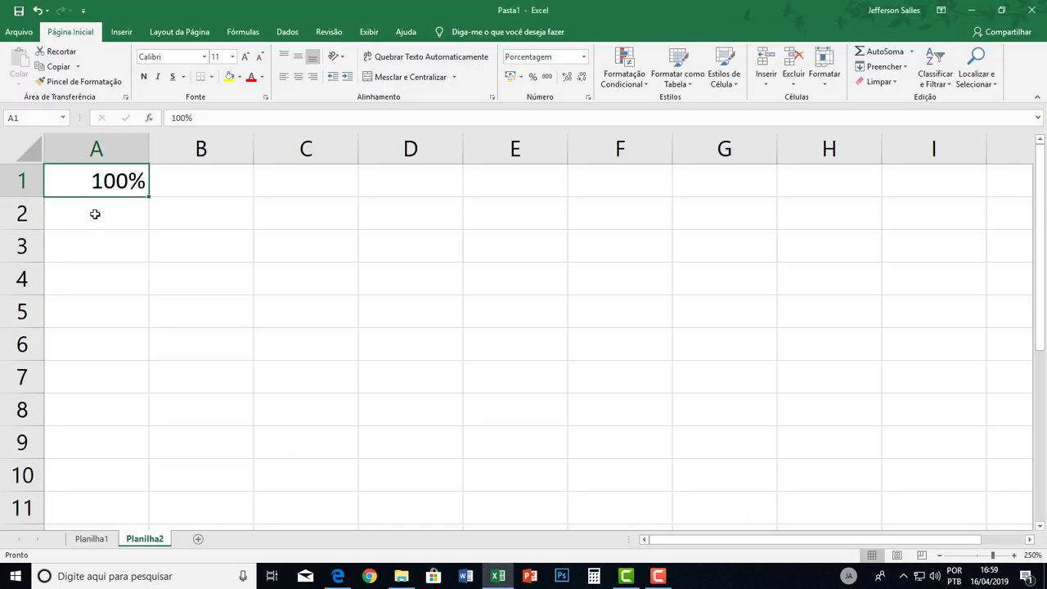
key(alt+Tab)
mouse_move(164, 429)
mouse_down()
mouse_move(178, 451)
mouse_move(260, 439)
mouse_move(190, 427)
mouse_move(150, 438)
mouse_up()
key(alt+Tab)
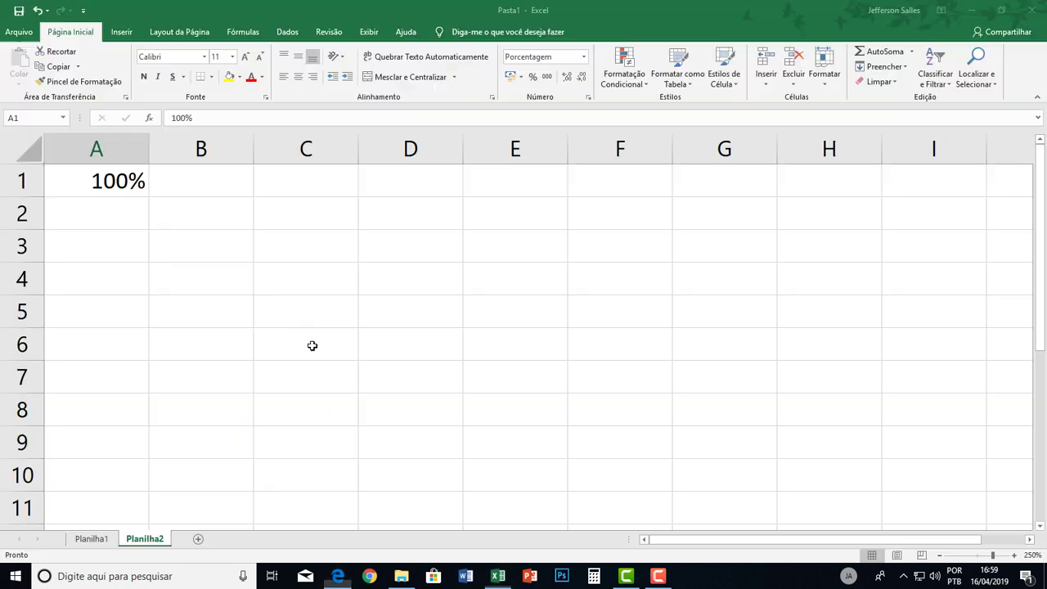
Enter 100 in C1 and apply percent style so it shows 10000%.
click(316, 179)
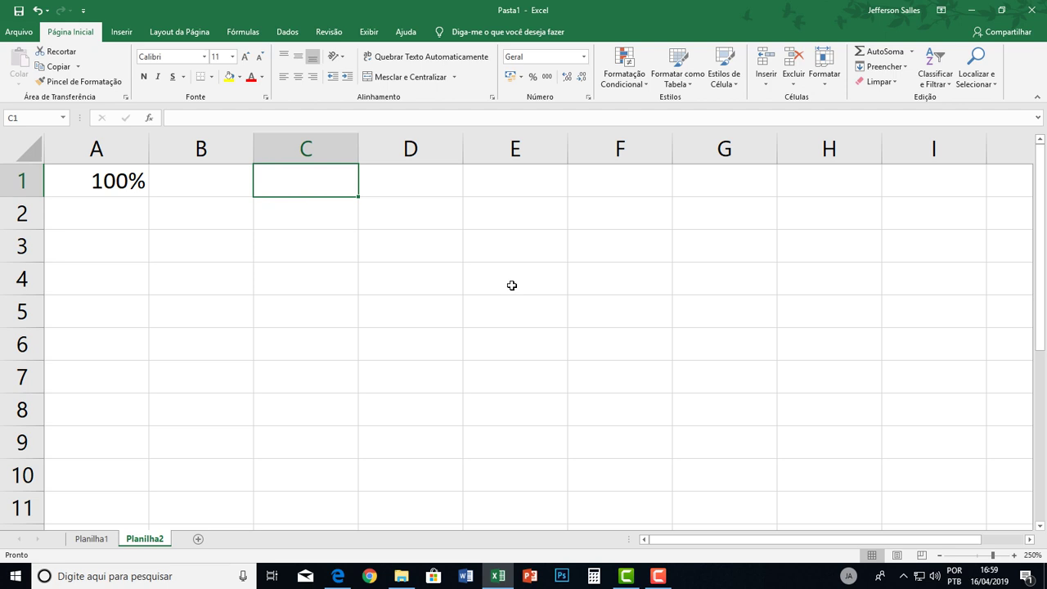
text(1000)
key(BackSpace)
key(ctrl+Return)
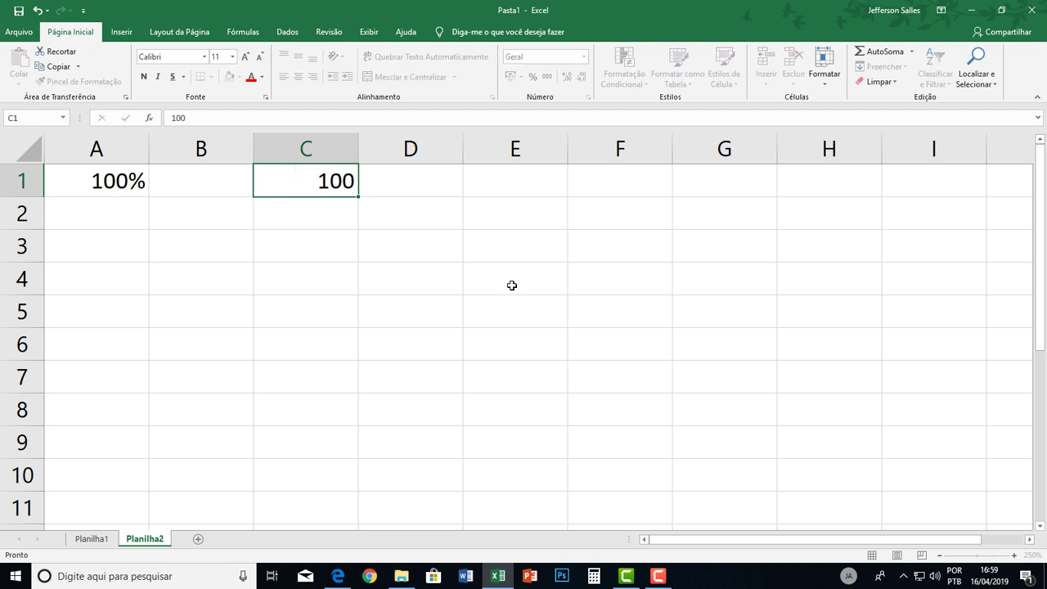
key(Return)
click(329, 176)
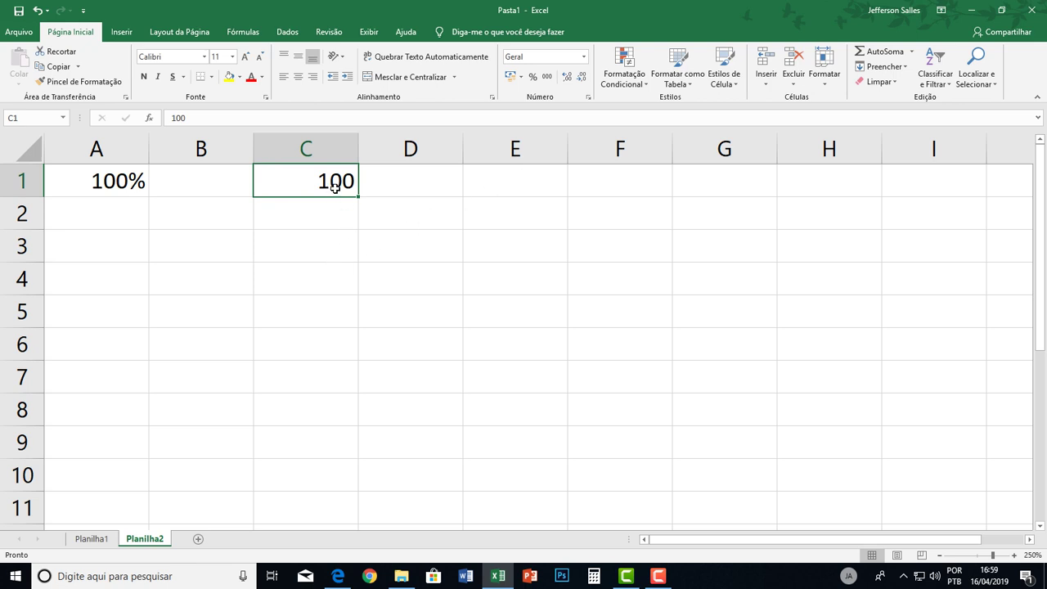
click(532, 76)
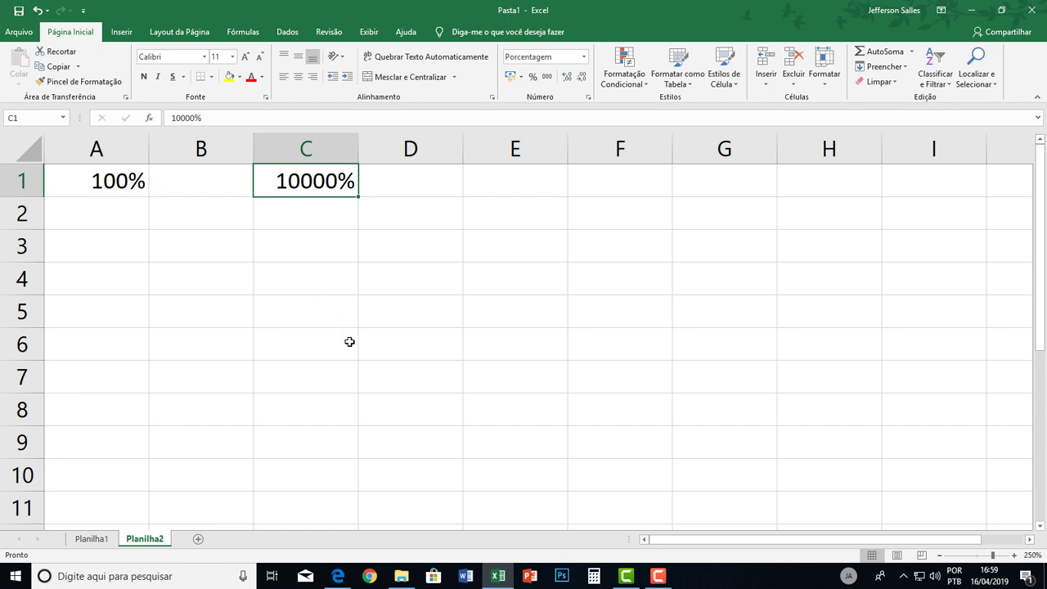
key(alt+Tab)
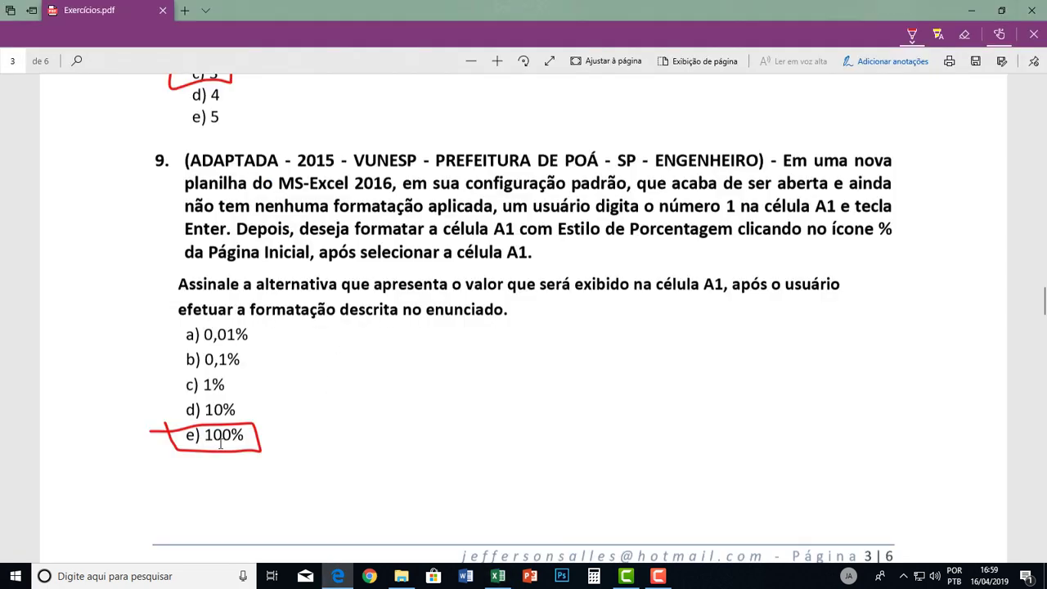
Scroll the PDF to question 10's ANTES and DEPOIS tables, then return to Excel.
scroll(385, 410, down, 9)
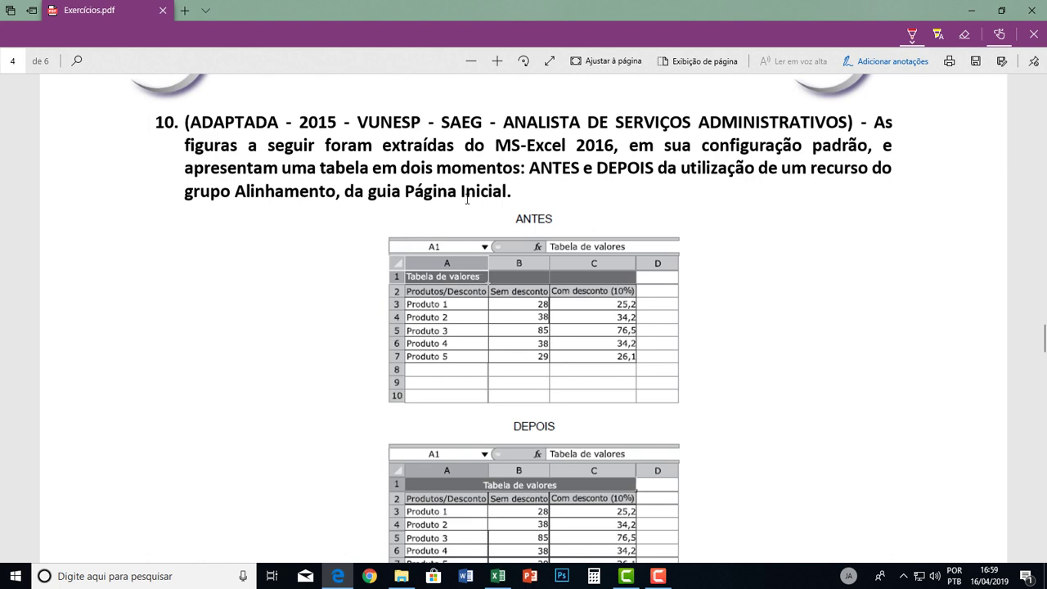
scroll(561, 299, down, 2)
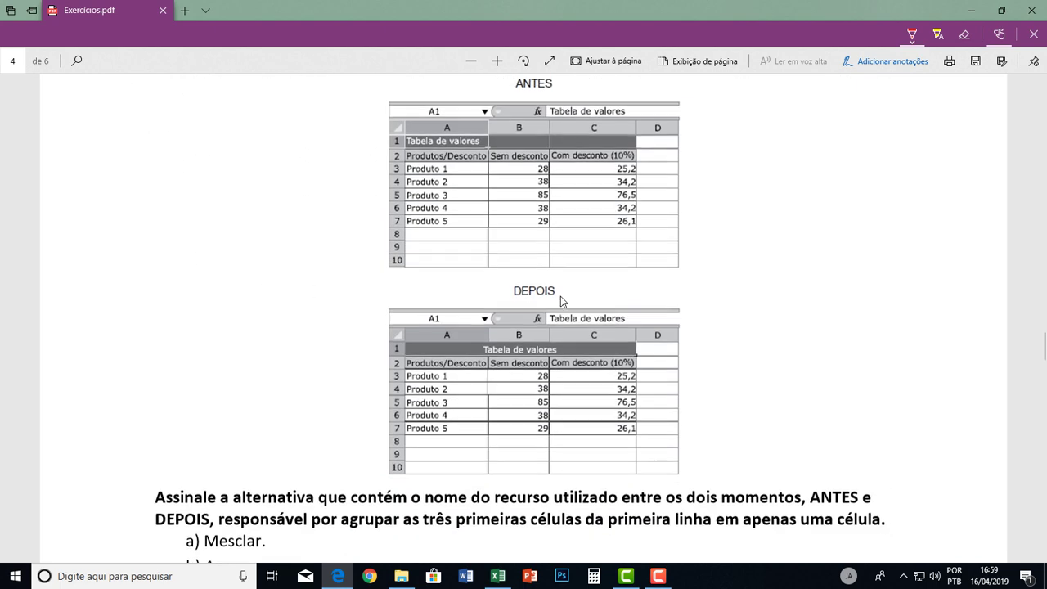
scroll(560, 296, up, 1)
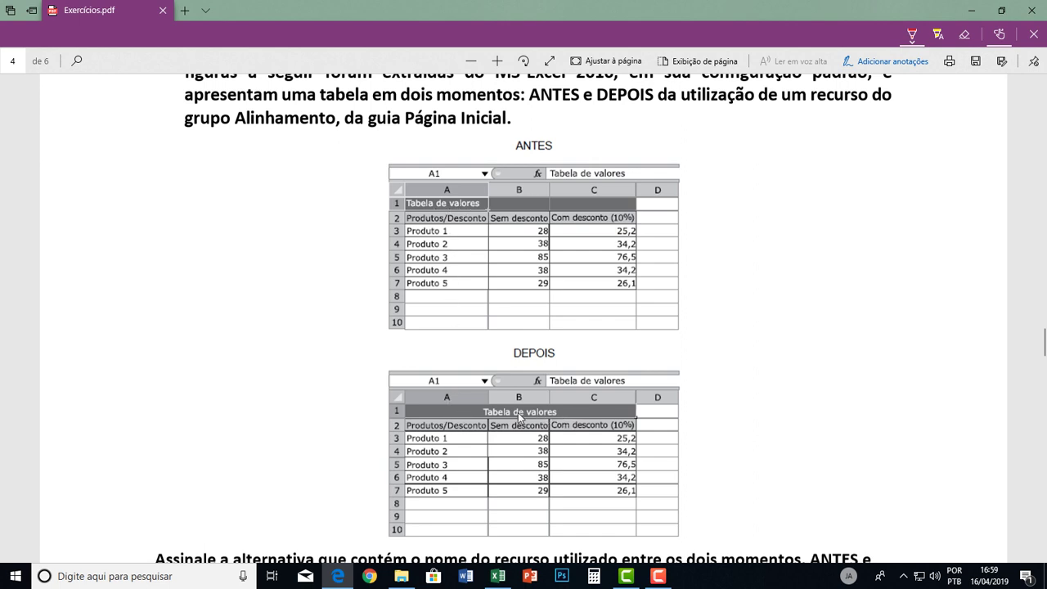
scroll(543, 419, down, 2)
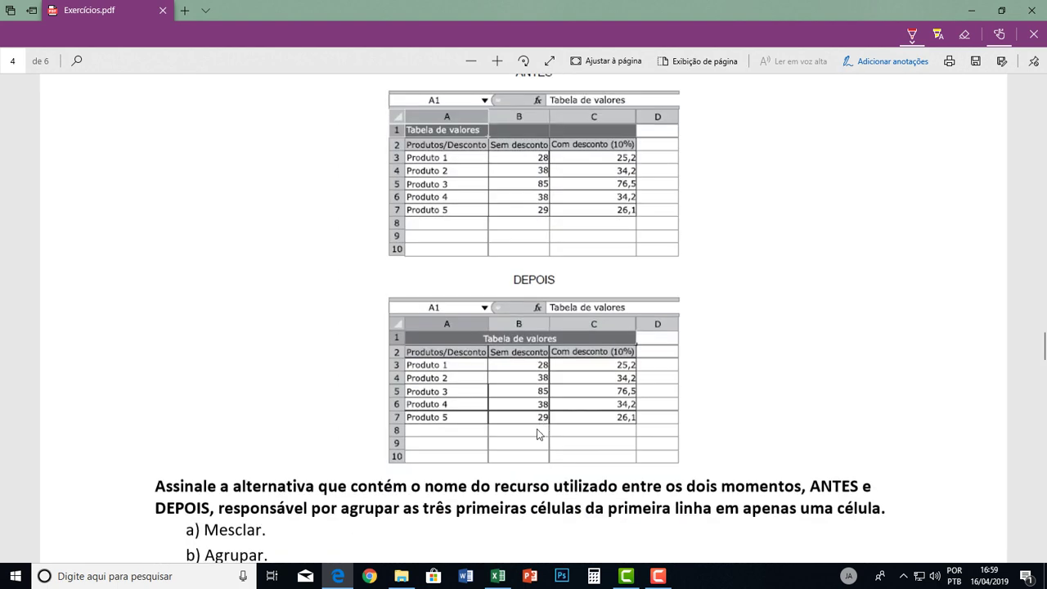
key(alt+Tab)
Type the person's full name into cell C3, fixing the typos.
click(219, 276)
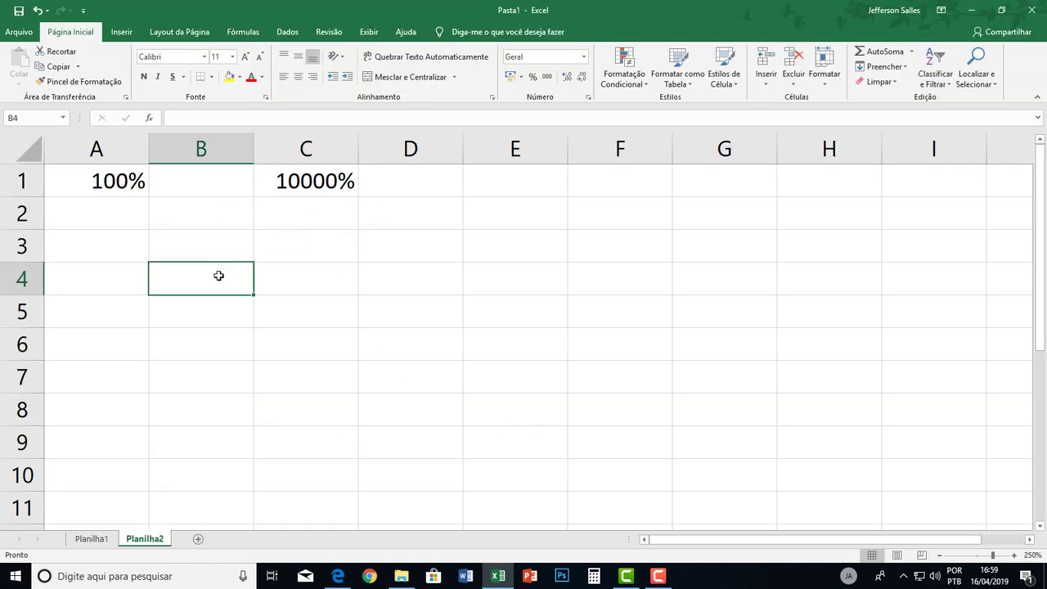
click(320, 243)
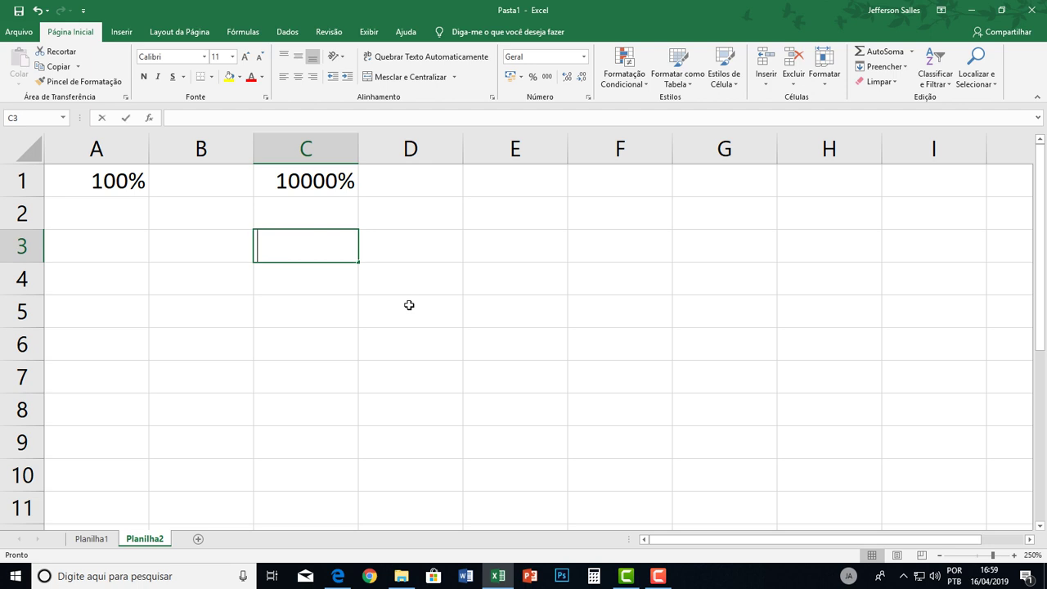
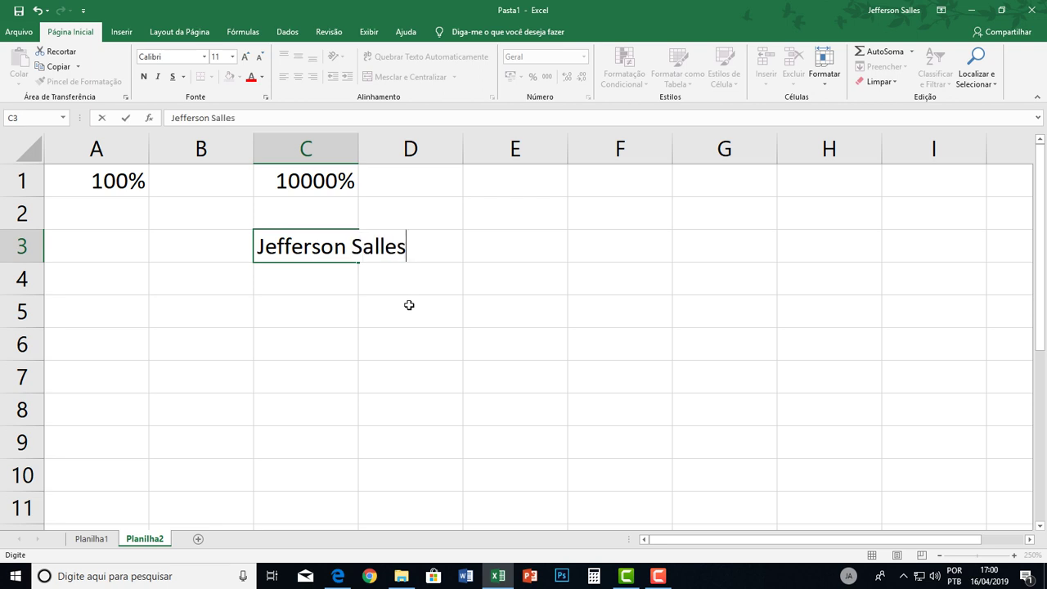
key(Return)
Merge and centre the name across C3:E3, then go back to the PDF.
click(287, 234)
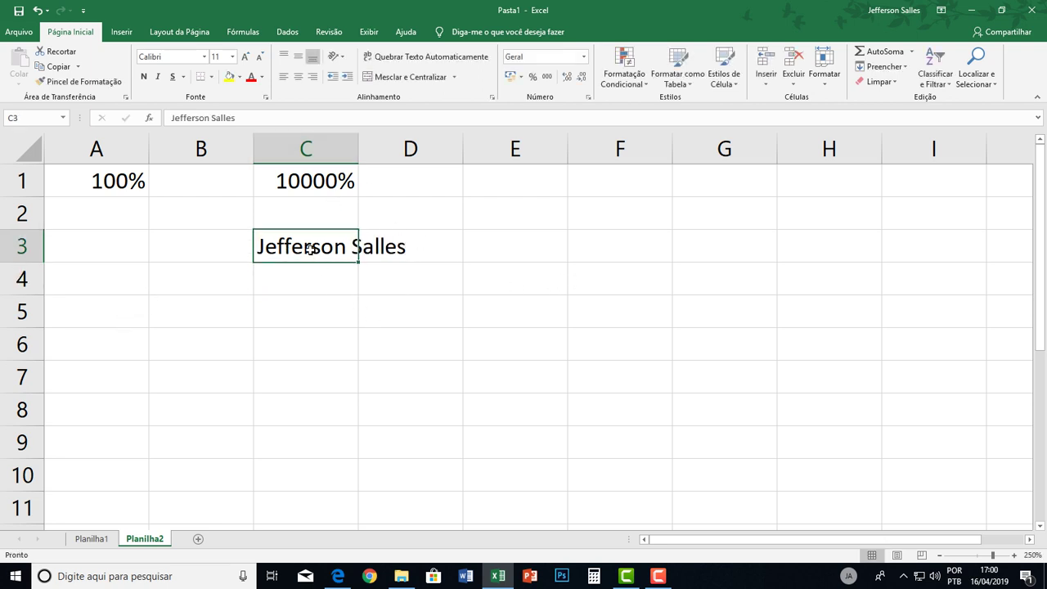
drag(297, 246, 522, 247)
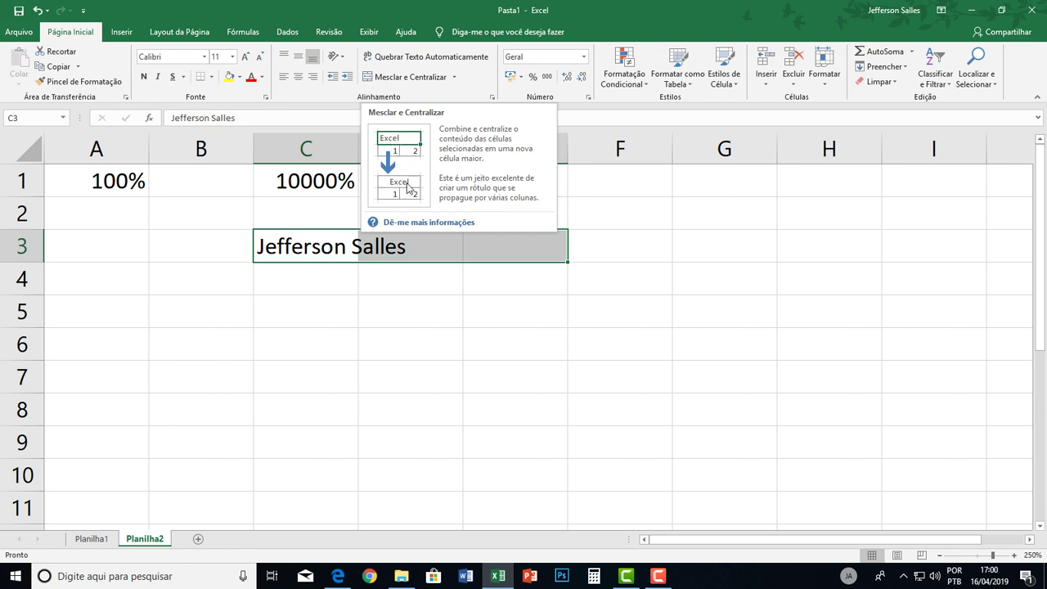
drag(347, 238, 473, 230)
click(415, 79)
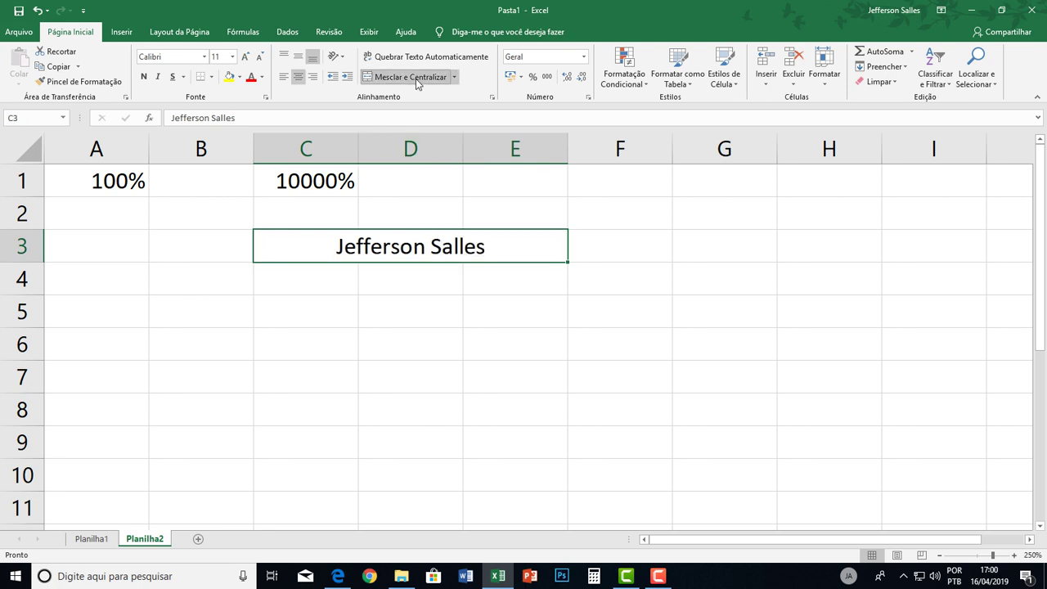
key(alt+Tab)
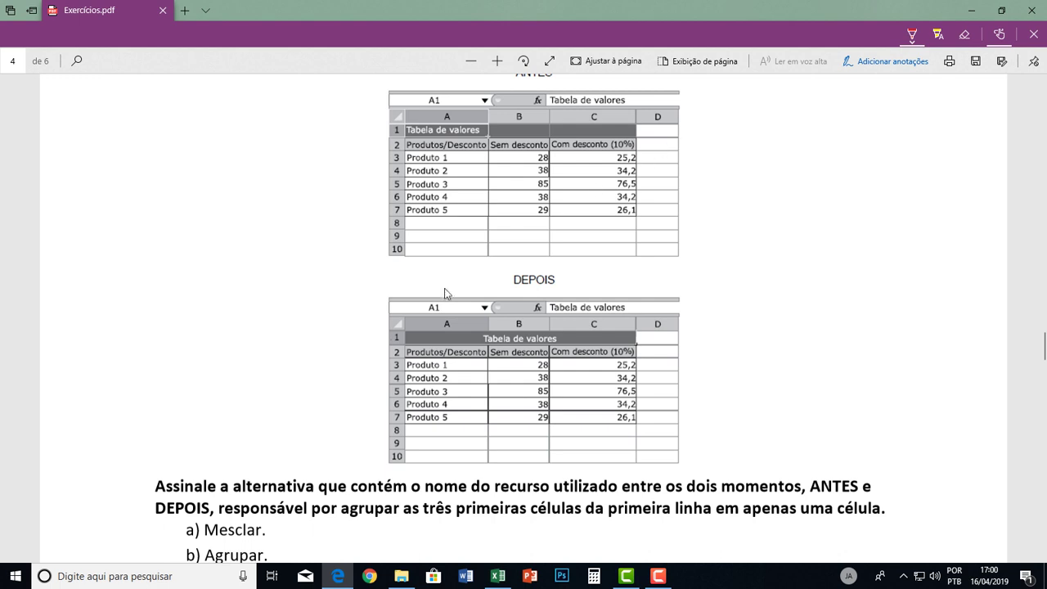
Mark answer c) Mesclar e Centralizar in red and tick row 1 of both tables.
scroll(350, 413, down, 3)
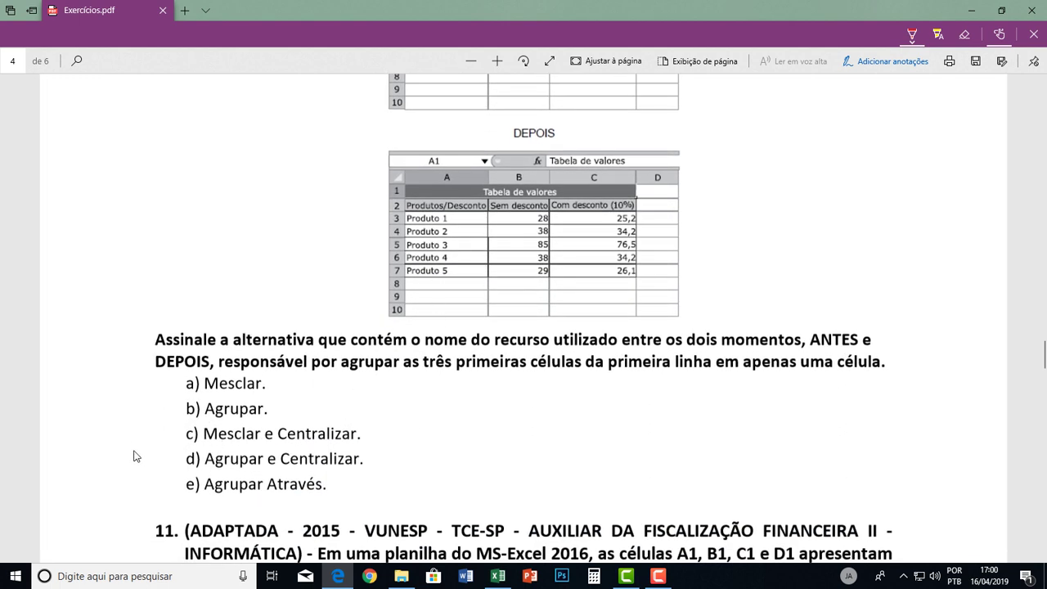
mouse_move(126, 442)
mouse_down()
mouse_move(186, 432)
mouse_move(177, 442)
mouse_up()
scroll(448, 236, up, 3)
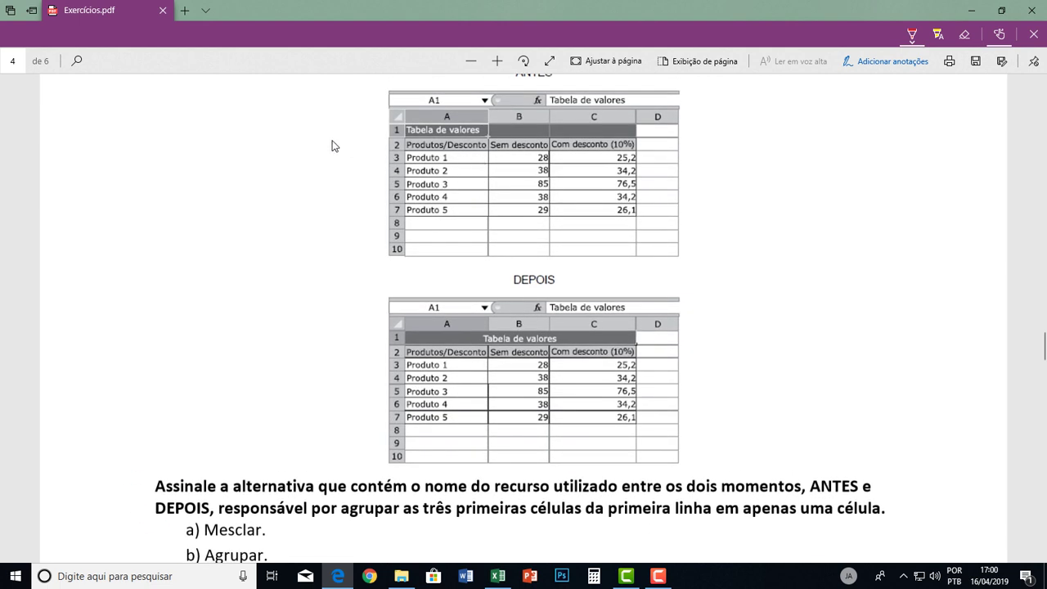
drag(327, 140, 376, 135)
drag(337, 344, 386, 335)
scroll(456, 370, down, 5)
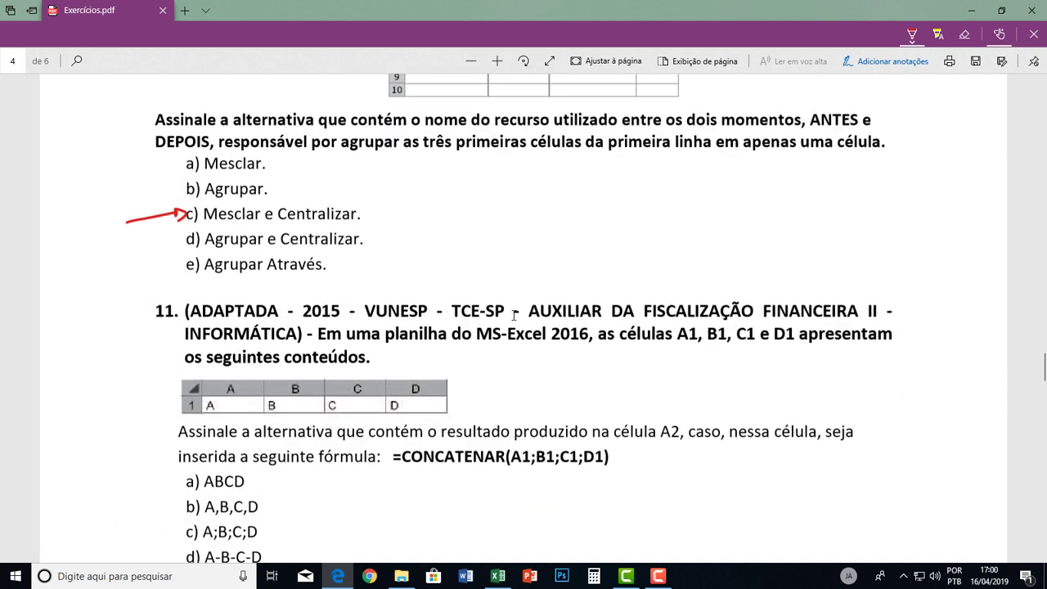
scroll(483, 307, down, 2)
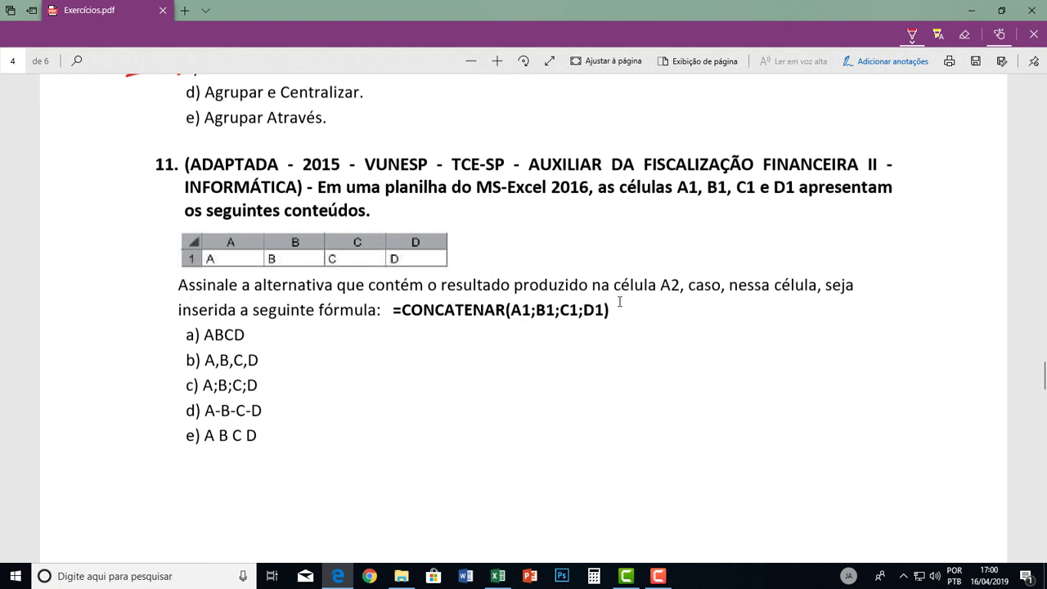
Circle the CONCATENAR formula, write JUNTAR, and add a crossed-out Somar and exclamation mark.
mouse_move(387, 317)
mouse_down()
mouse_move(534, 335)
mouse_move(640, 317)
mouse_move(375, 295)
mouse_up()
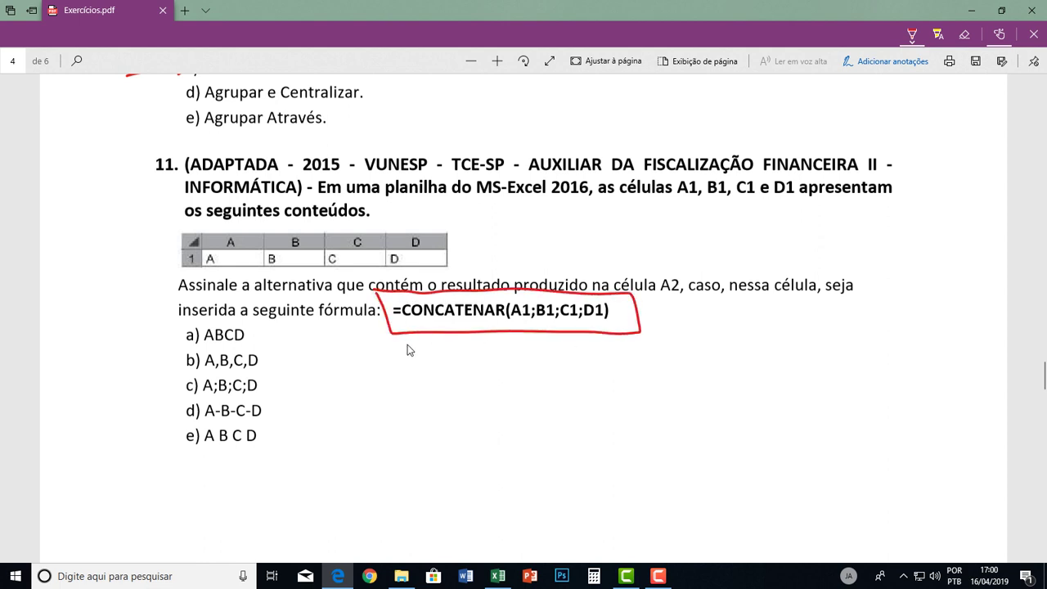
mouse_move(515, 361)
mouse_down()
mouse_move(537, 416)
mouse_move(504, 392)
mouse_move(575, 401)
mouse_move(643, 381)
mouse_move(657, 401)
mouse_move(681, 383)
mouse_move(700, 401)
mouse_move(570, 449)
mouse_move(649, 430)
mouse_up()
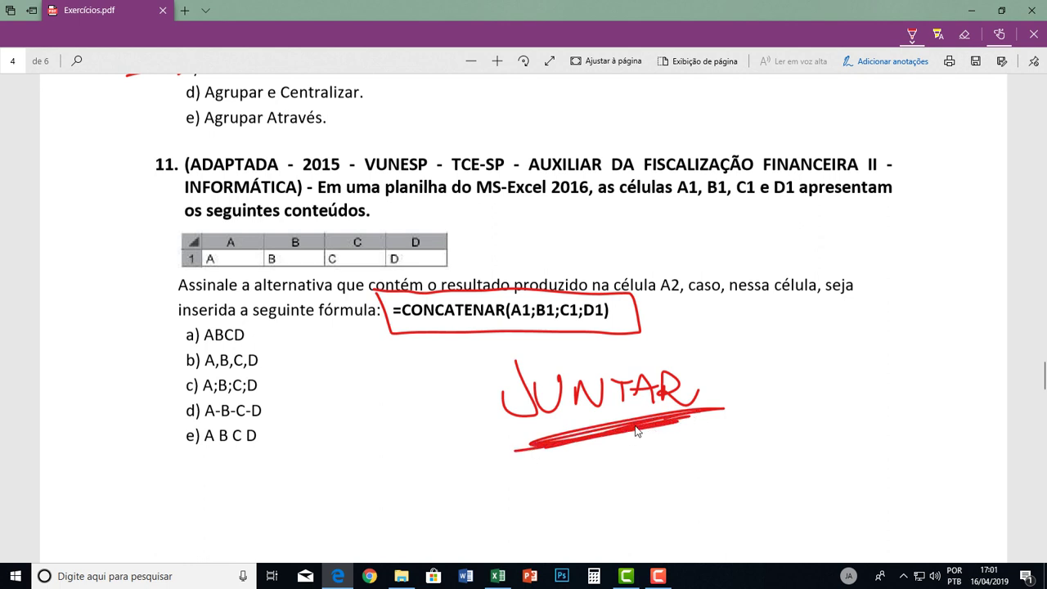
mouse_move(736, 315)
mouse_down()
mouse_move(772, 327)
mouse_move(918, 329)
mouse_up()
drag(770, 298, 874, 340)
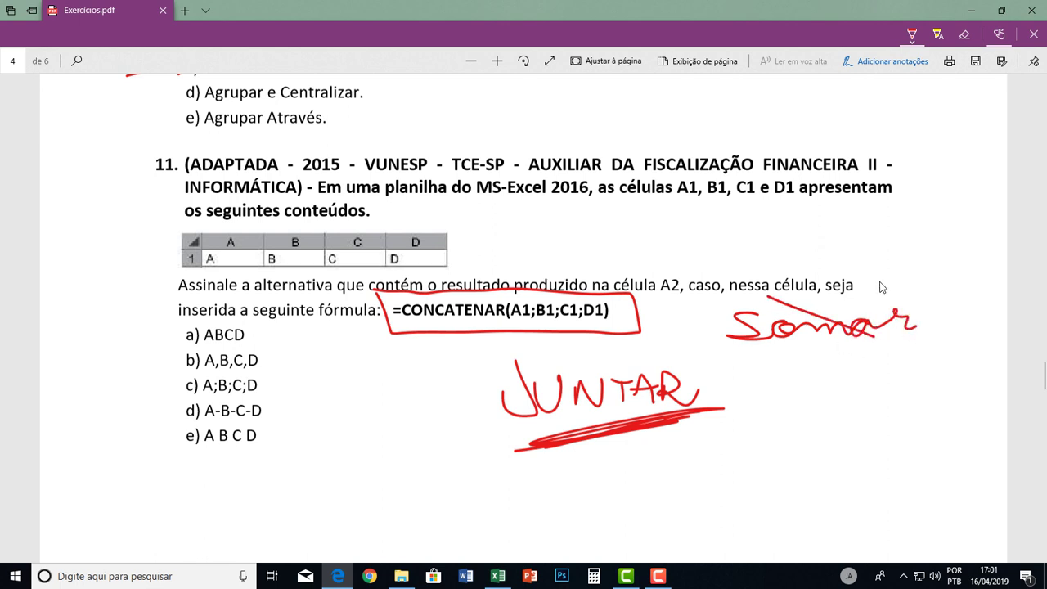
drag(884, 278, 746, 358)
drag(836, 396, 840, 436)
drag(804, 365, 876, 450)
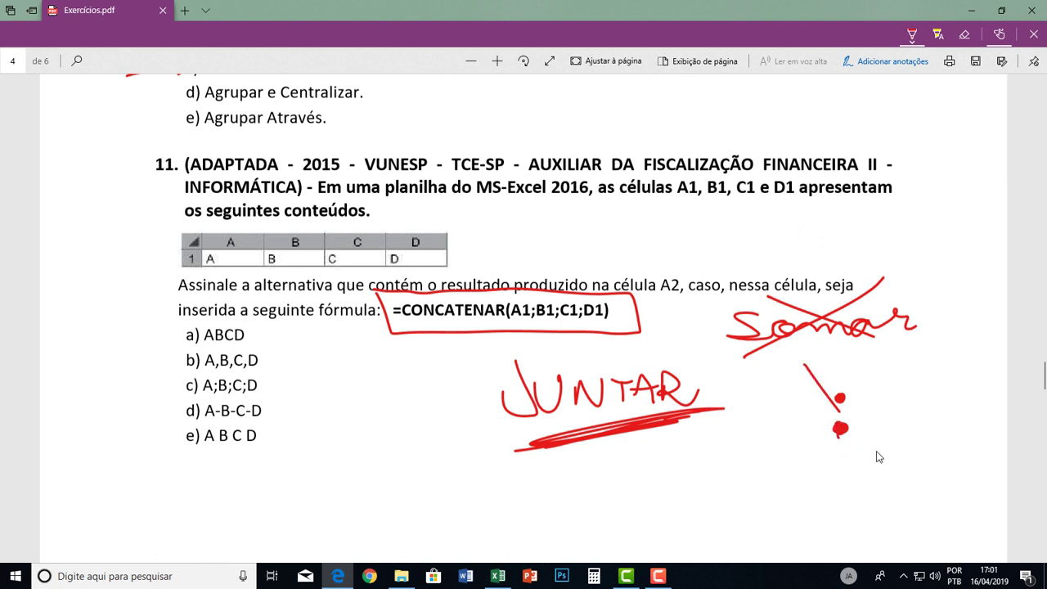
drag(855, 398, 821, 481)
Circle answer a) ABCD and cross out answer e).
mouse_move(175, 324)
mouse_down()
mouse_move(211, 360)
mouse_move(260, 350)
mouse_move(196, 323)
mouse_move(162, 324)
mouse_up()
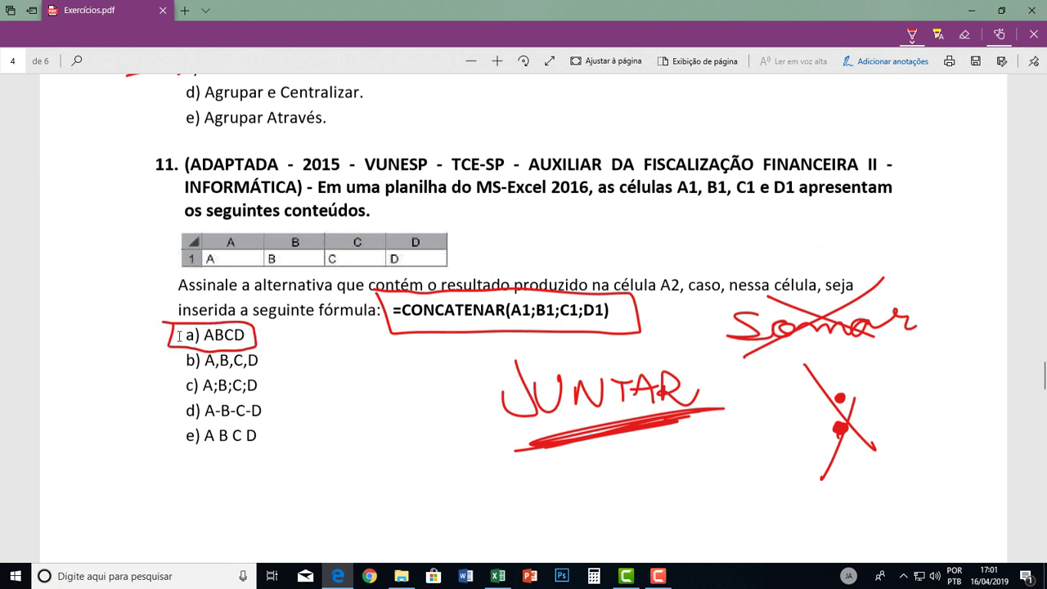
mouse_move(206, 425)
mouse_down()
mouse_move(218, 450)
mouse_move(205, 450)
mouse_move(244, 450)
mouse_up()
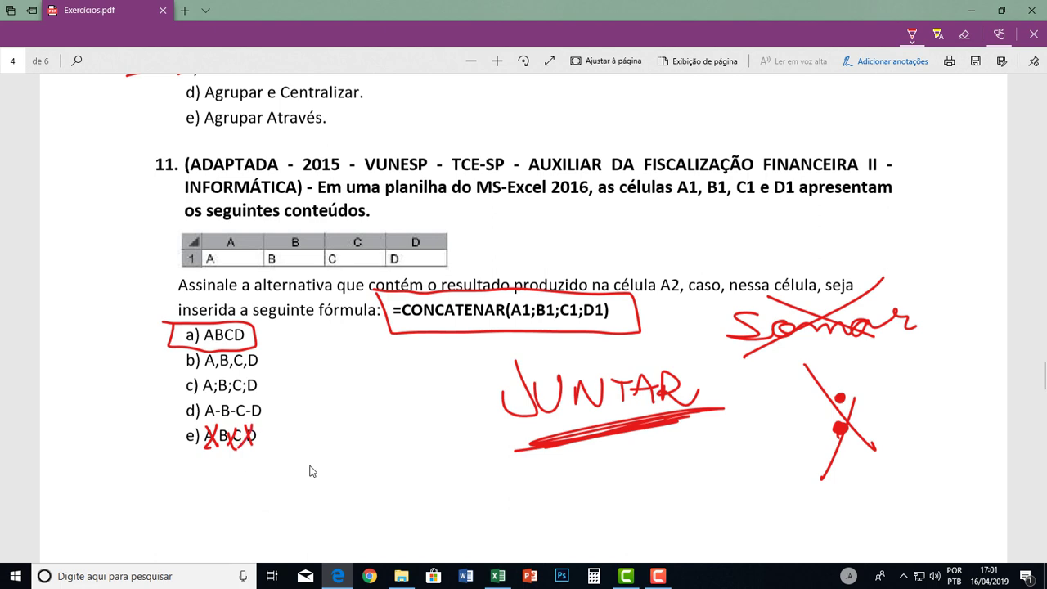
scroll(443, 434, down, 10)
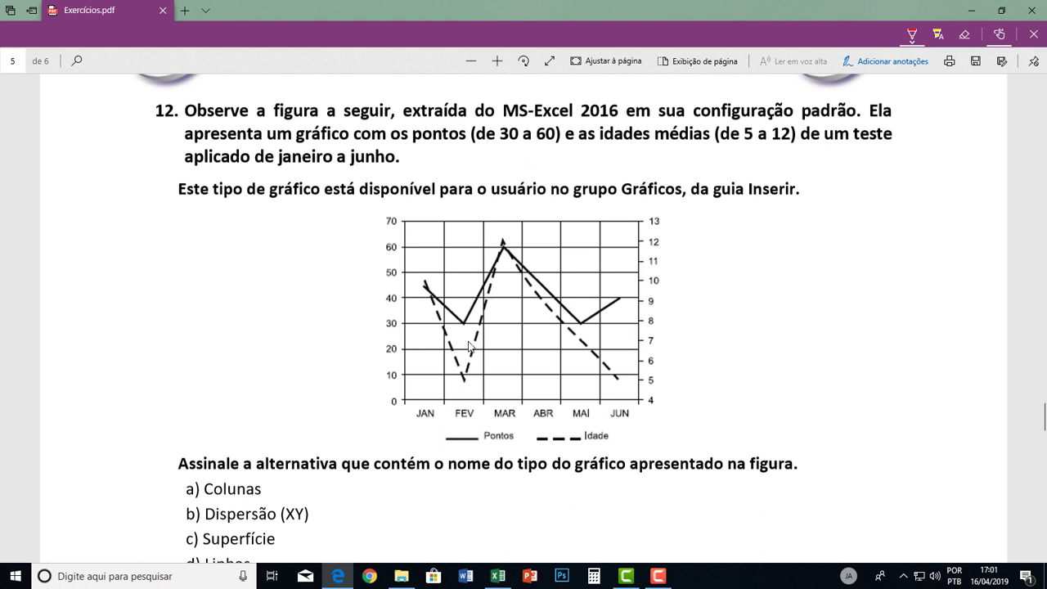
In blue ink, mark options d) Linhas and b) Dispersão (XY) as candidates on question 12.
click(913, 35)
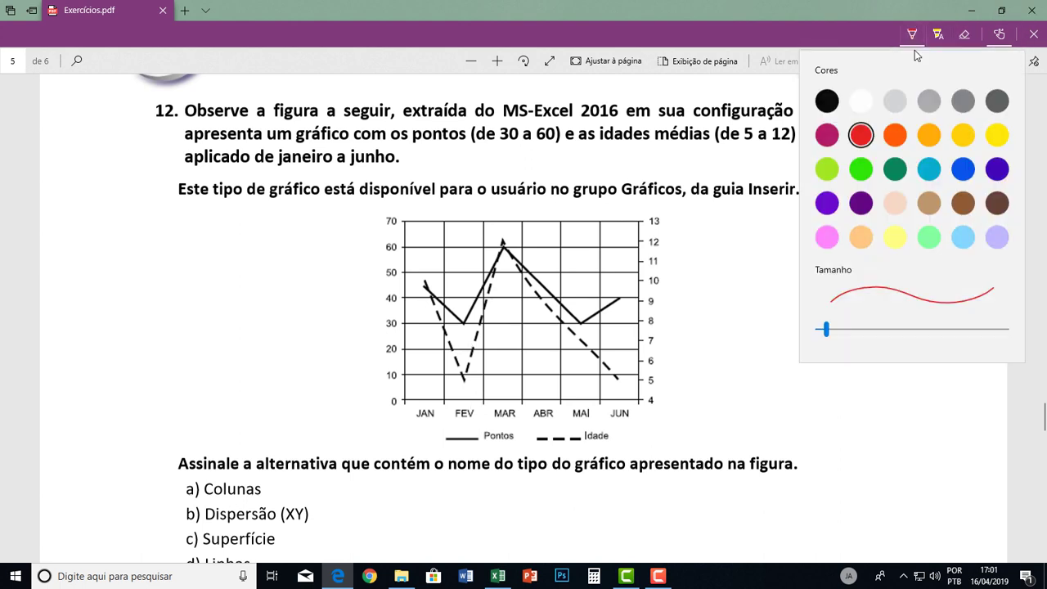
click(967, 168)
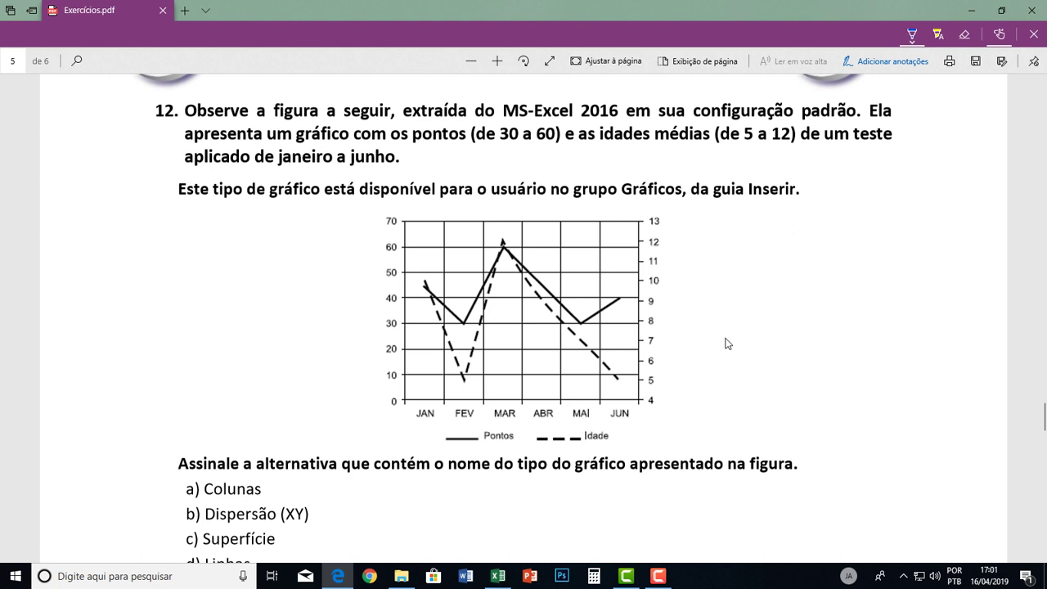
scroll(733, 364, down, 2)
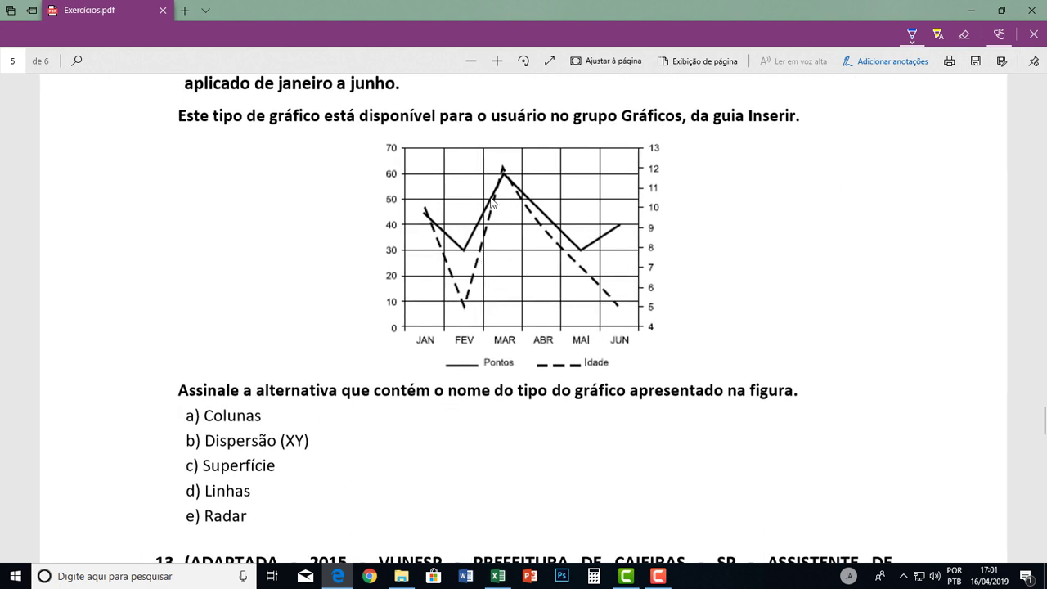
scroll(637, 258, up, 2)
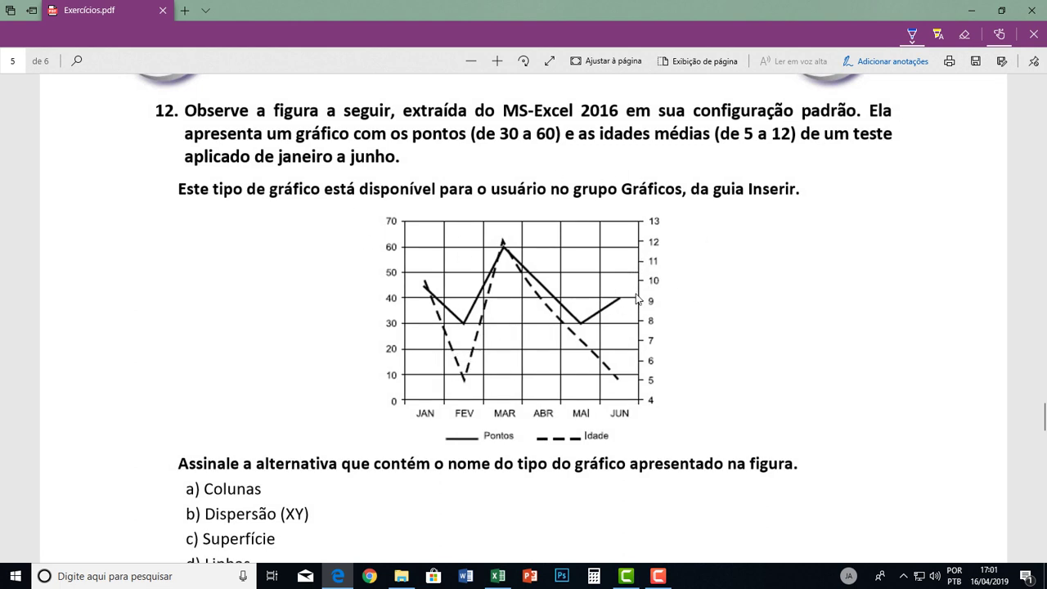
scroll(630, 313, down, 2)
drag(184, 491, 154, 495)
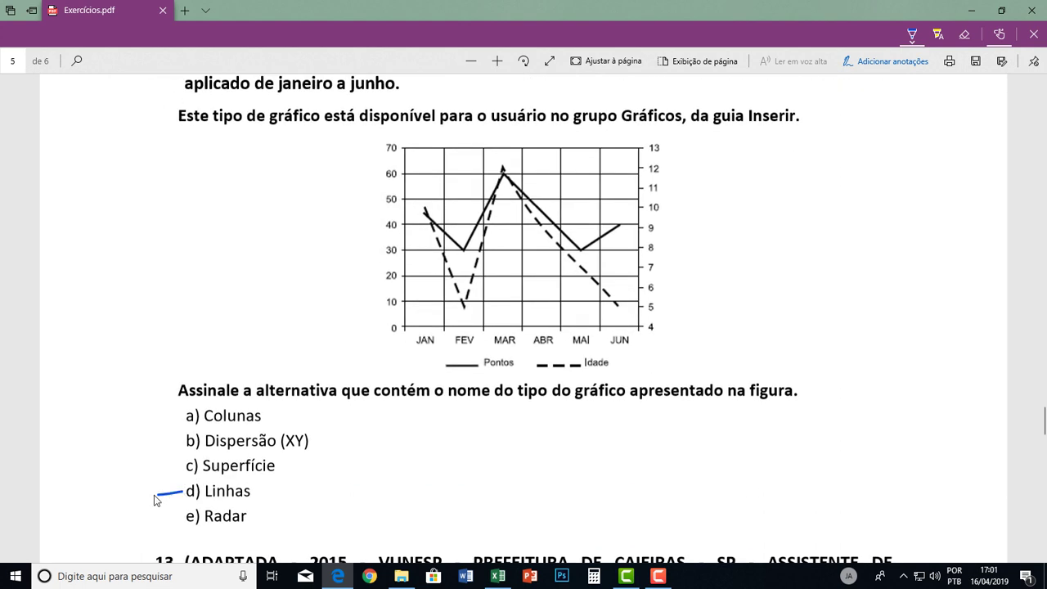
drag(184, 441, 150, 450)
Strike out options a) Colunas, c) Superfície and e) Radar.
drag(198, 416, 267, 418)
drag(188, 466, 275, 463)
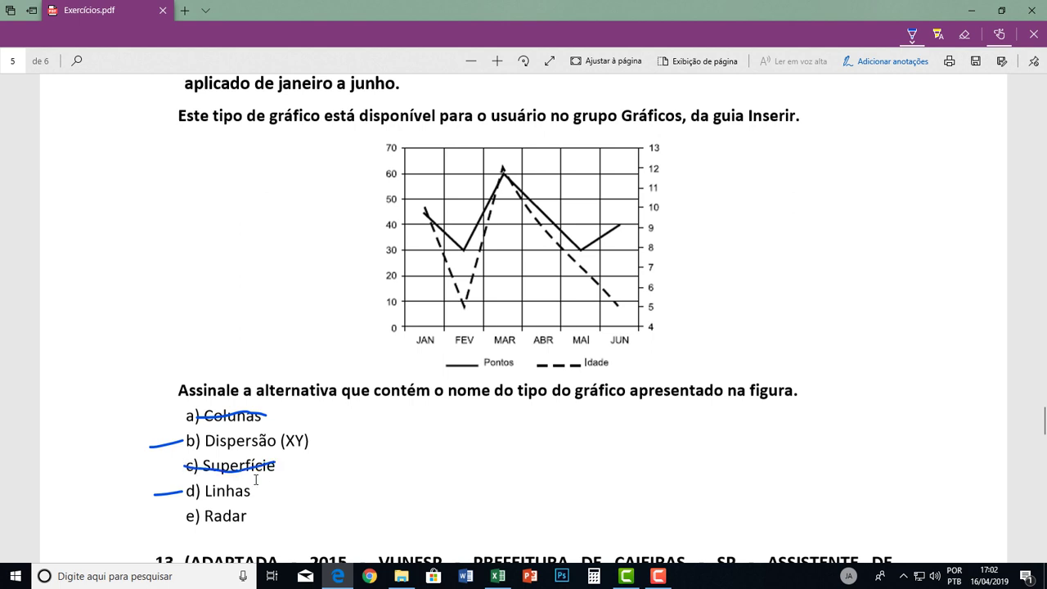
drag(192, 516, 250, 513)
In amber ink, circle the chart's left and right axis values.
click(911, 34)
click(929, 135)
drag(376, 134, 374, 268)
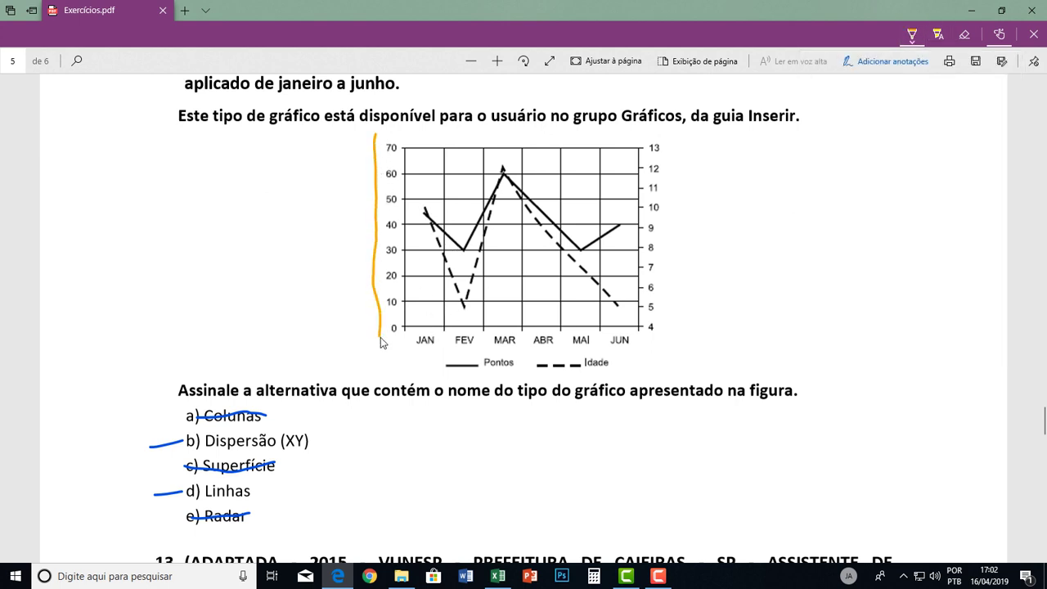
mouse_move(401, 337)
mouse_down()
mouse_move(415, 185)
mouse_move(390, 148)
mouse_move(373, 148)
mouse_up()
mouse_move(639, 139)
mouse_down()
mouse_move(676, 170)
mouse_move(679, 315)
mouse_move(642, 334)
mouse_move(629, 165)
mouse_move(657, 141)
mouse_up()
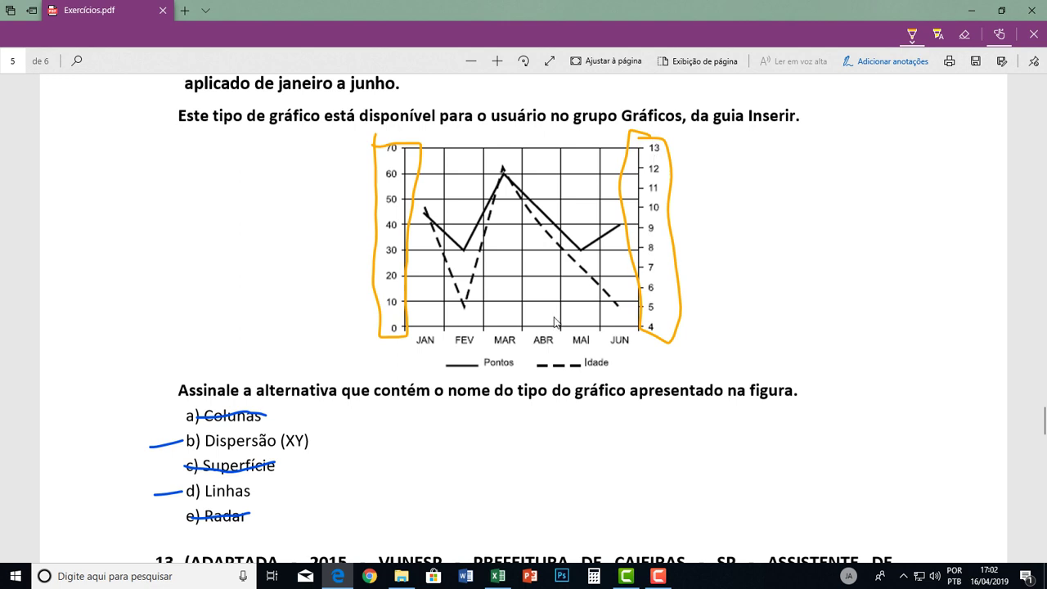